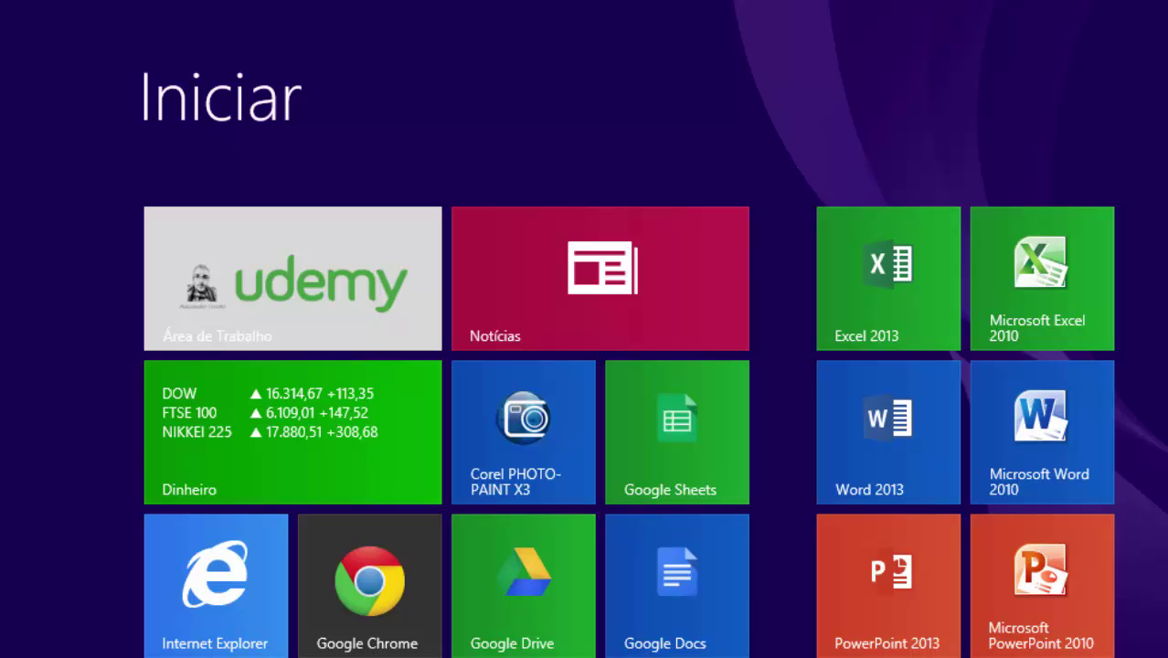
Search Windows for Word 2013, view the results, and return to the open blank Word document.
{"action": "type", "text": "word"}
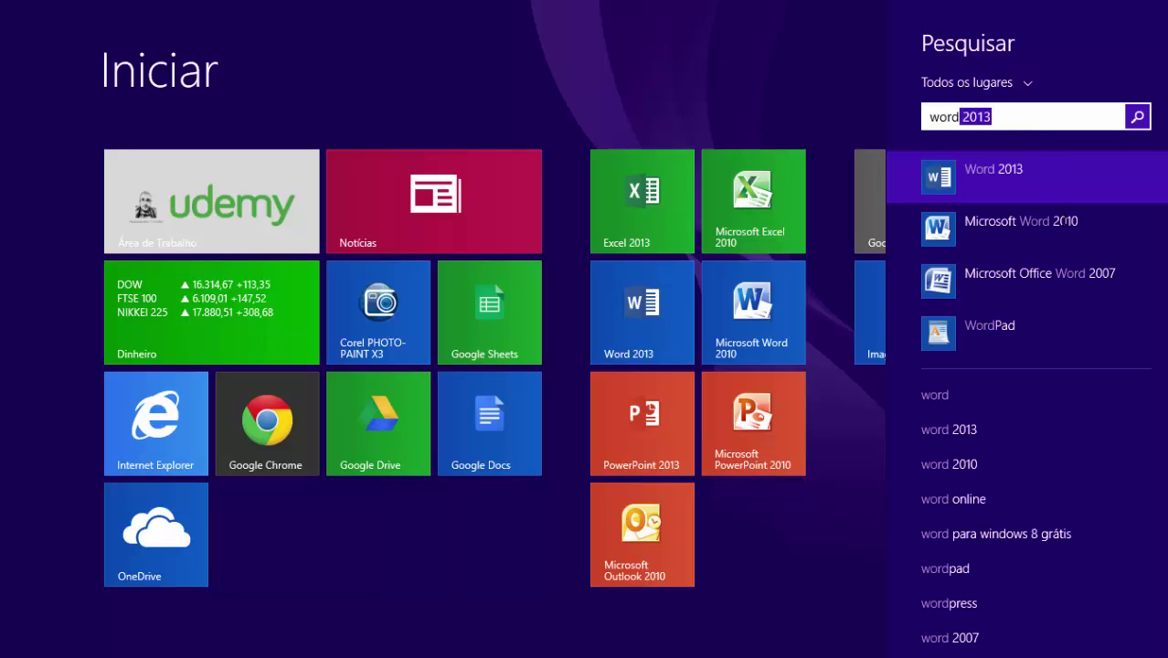
{"action": "left_click", "coordinate": [1061, 275]}
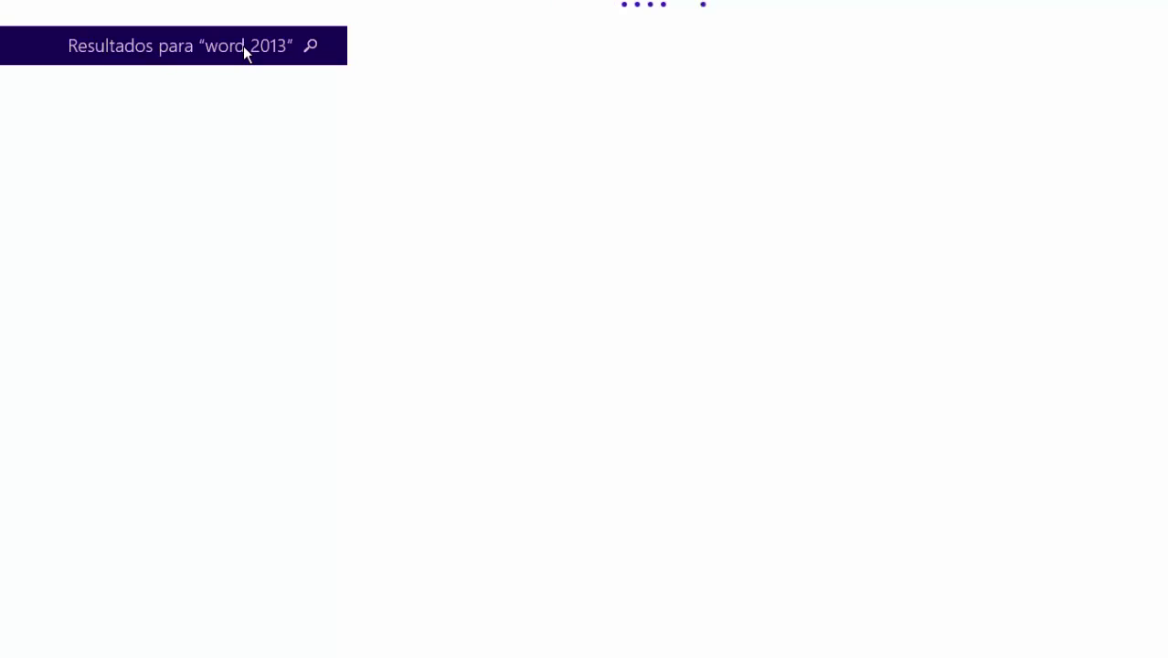
{"action": "mouse_move", "coordinate": [672, 1]}
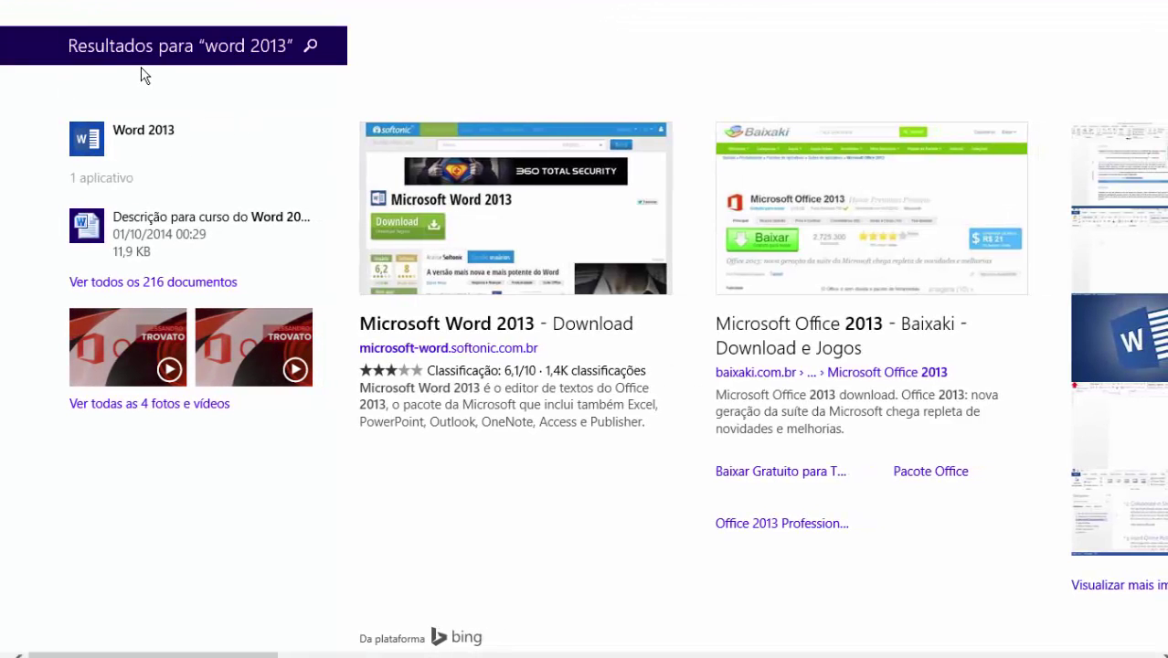
{"action": "left_click", "coordinate": [16, 12]}
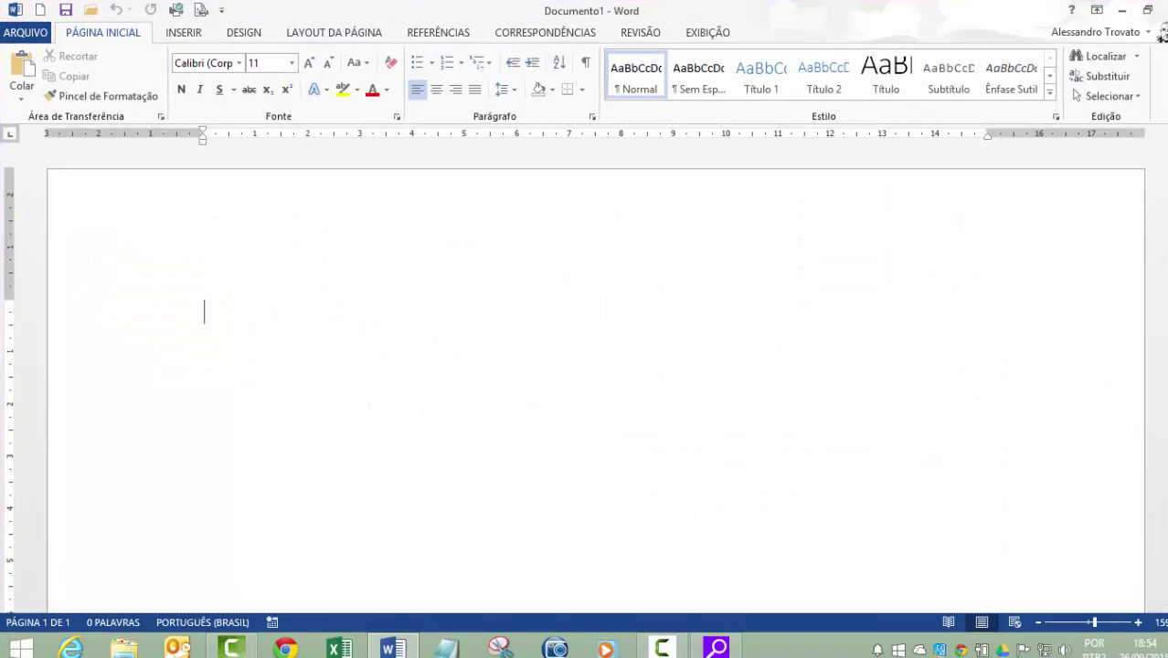
Launch Microsoft Office Word 2007 from a Windows search for "word" and show the ruler in its blank document.
{"action": "mouse_move", "coordinate": [1162, 117]}
{"action": "left_click", "coordinate": [1157, 148]}
{"action": "type", "text": "word 2013"}
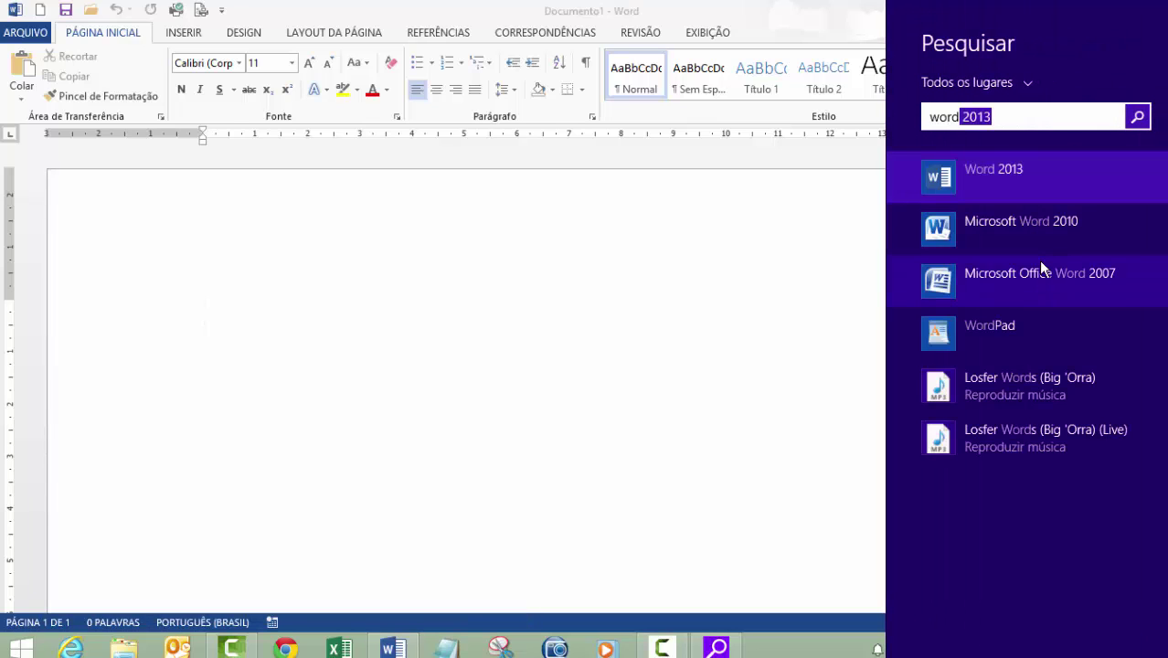
{"action": "left_click", "coordinate": [1042, 270]}
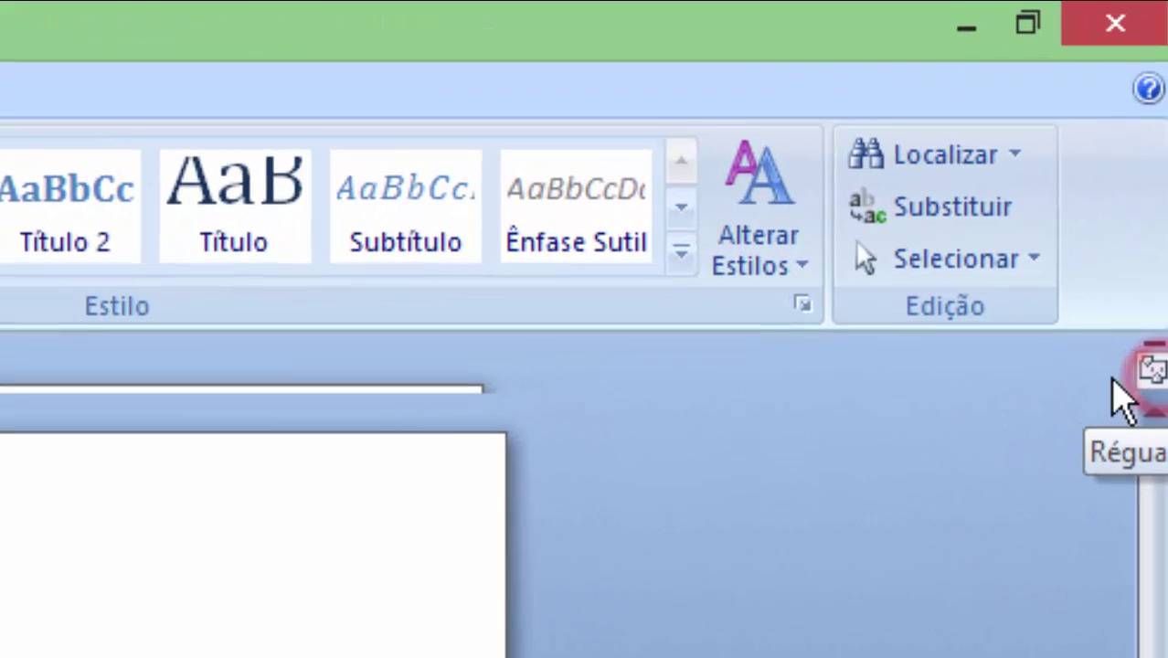
{"action": "left_click", "coordinate": [1165, 134]}
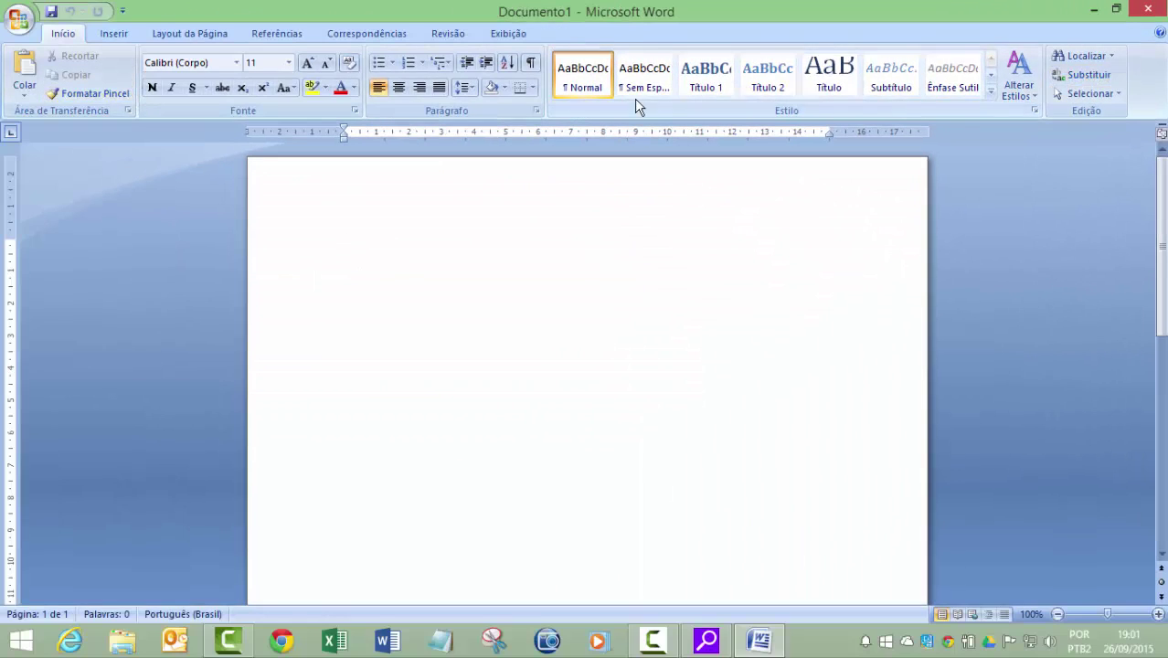
View the file commands and recent documents of Word 2007, and open the Arquivo view in Word 2010.
{"action": "left_click", "coordinate": [20, 28]}
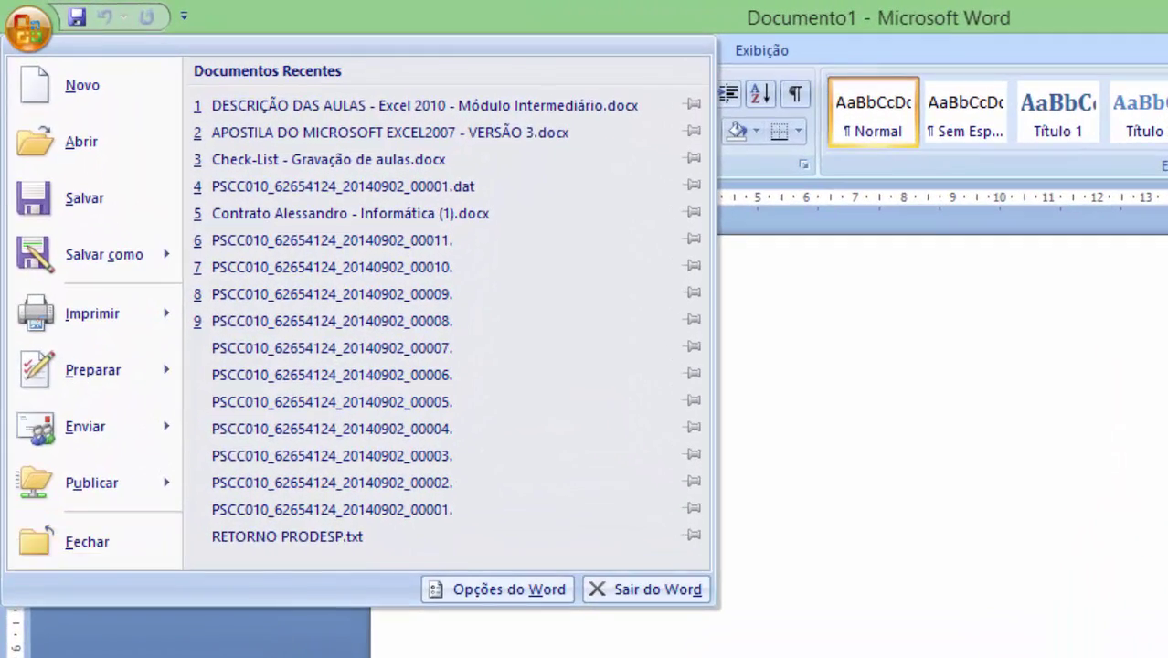
{"action": "left_click", "coordinate": [566, 475]}
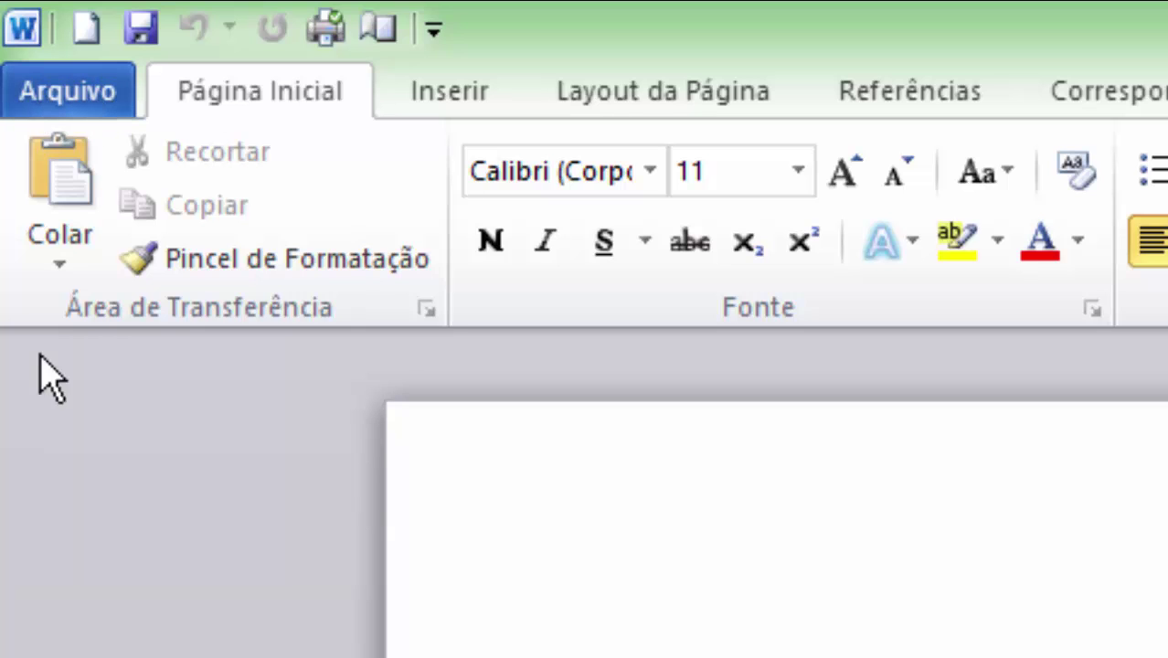
{"action": "left_click", "coordinate": [20, 102]}
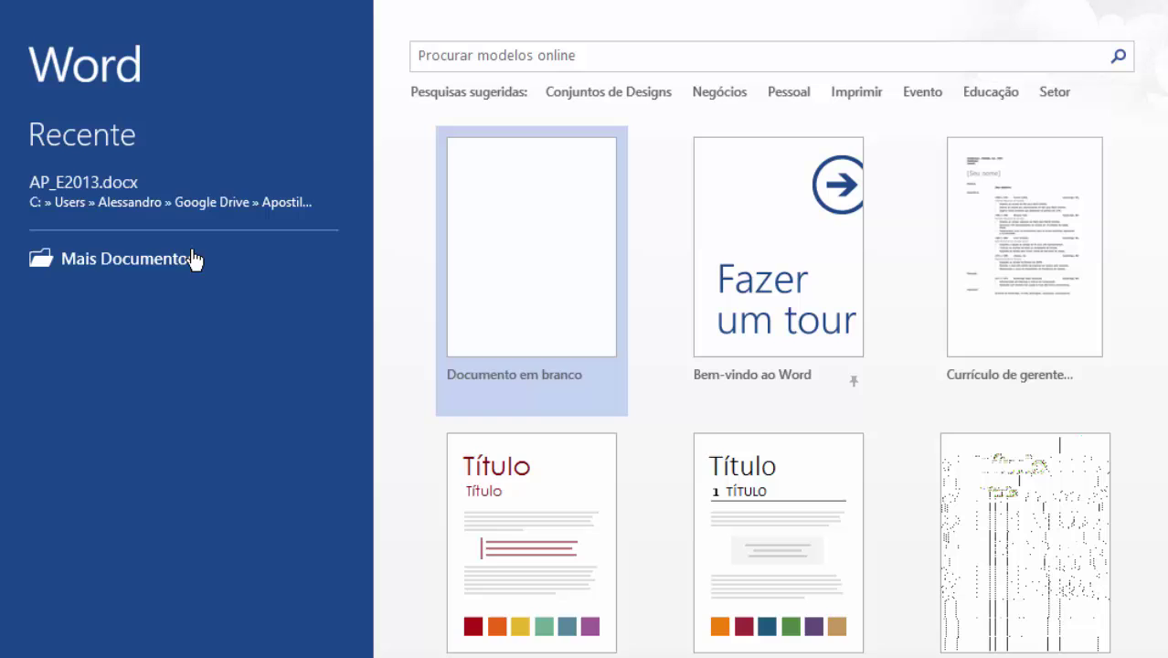
Create a blank document in Word 2013, open its Arquivo view, and place the window over Word 2010 so both file command lists can be compared.
{"action": "left_click", "coordinate": [544, 209]}
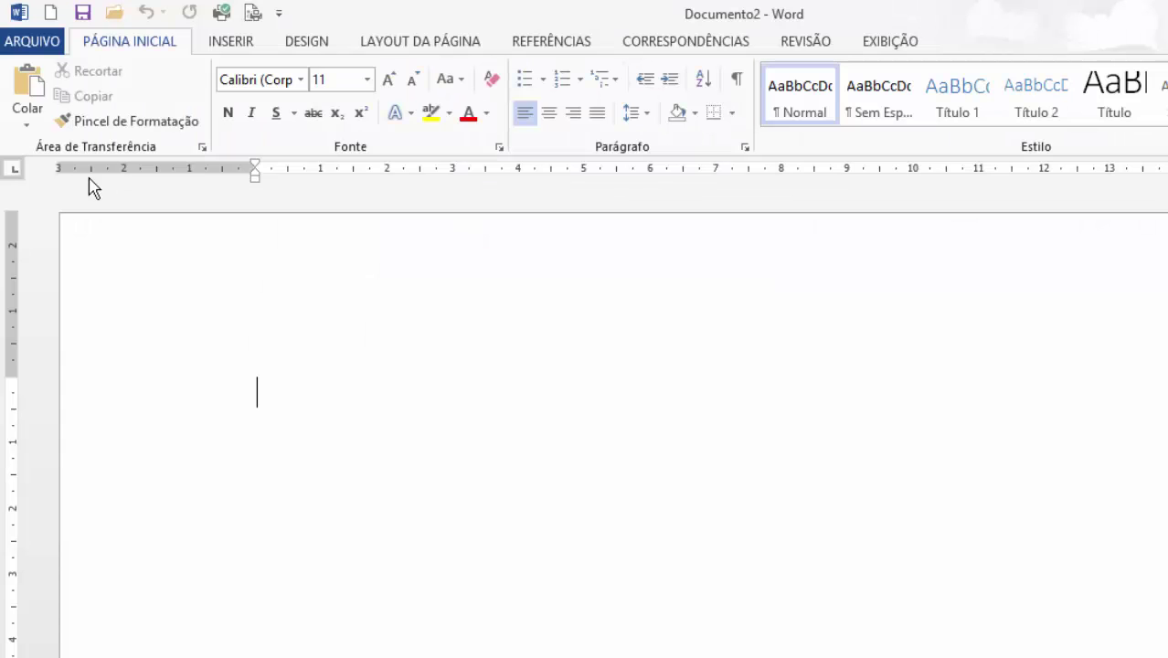
{"action": "left_click", "coordinate": [32, 41]}
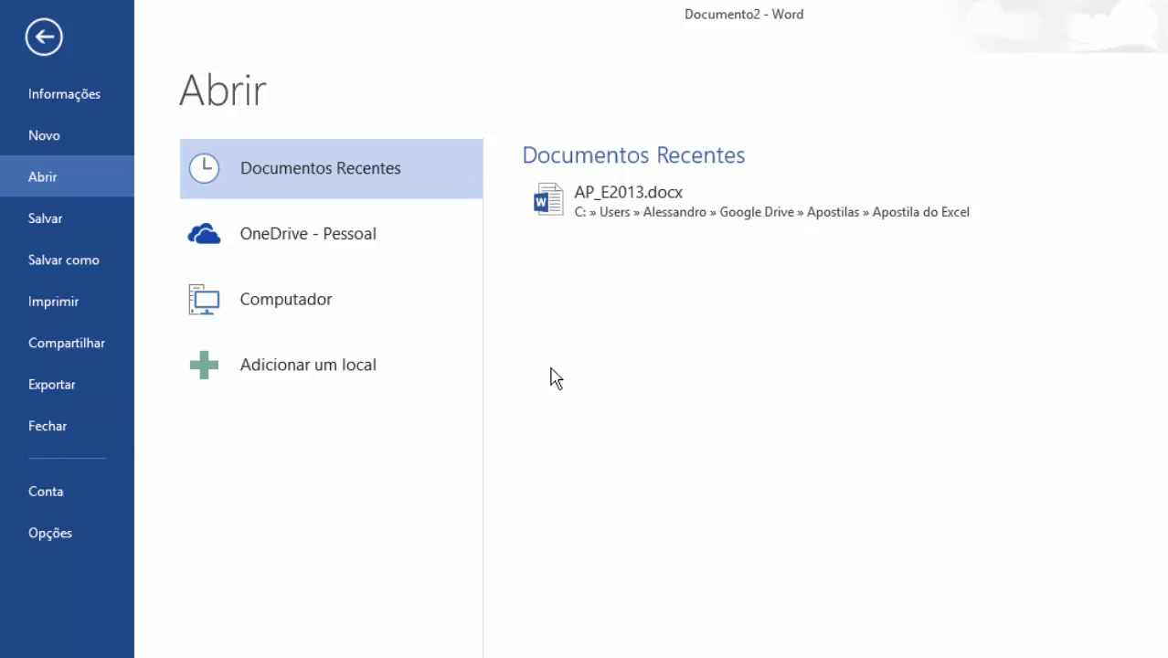
{"action": "left_click_drag", "start_coordinate": [559, 9], "coordinate": [756, 106]}
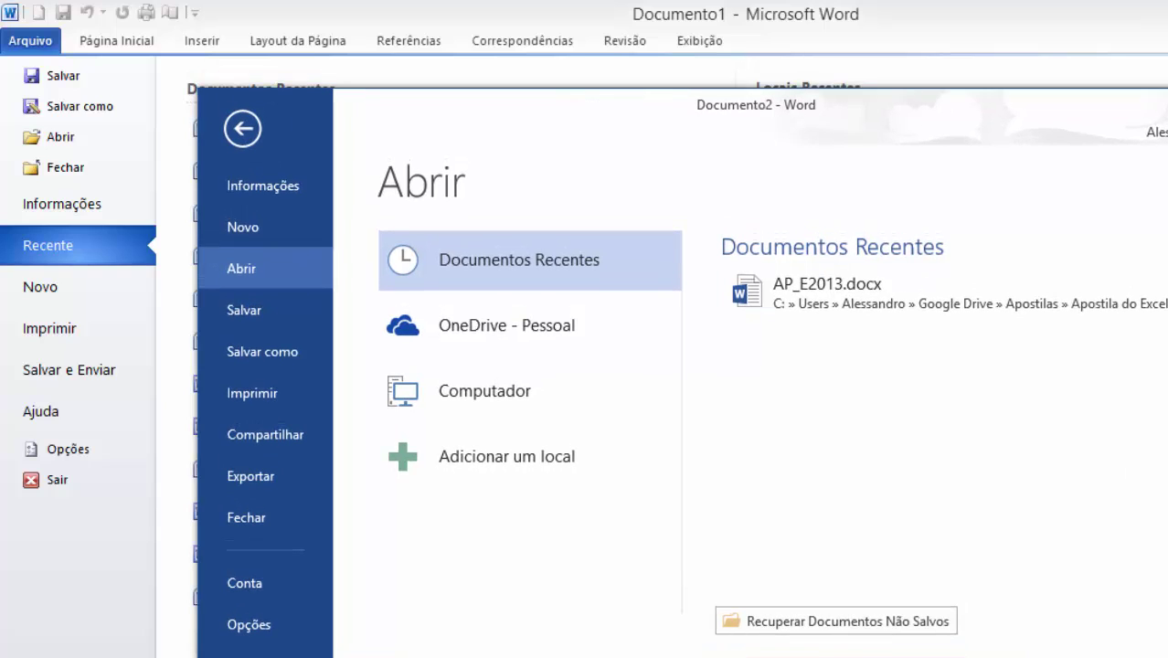
{"action": "left_click_drag", "start_coordinate": [1160, 639], "coordinate": [1167, 657]}
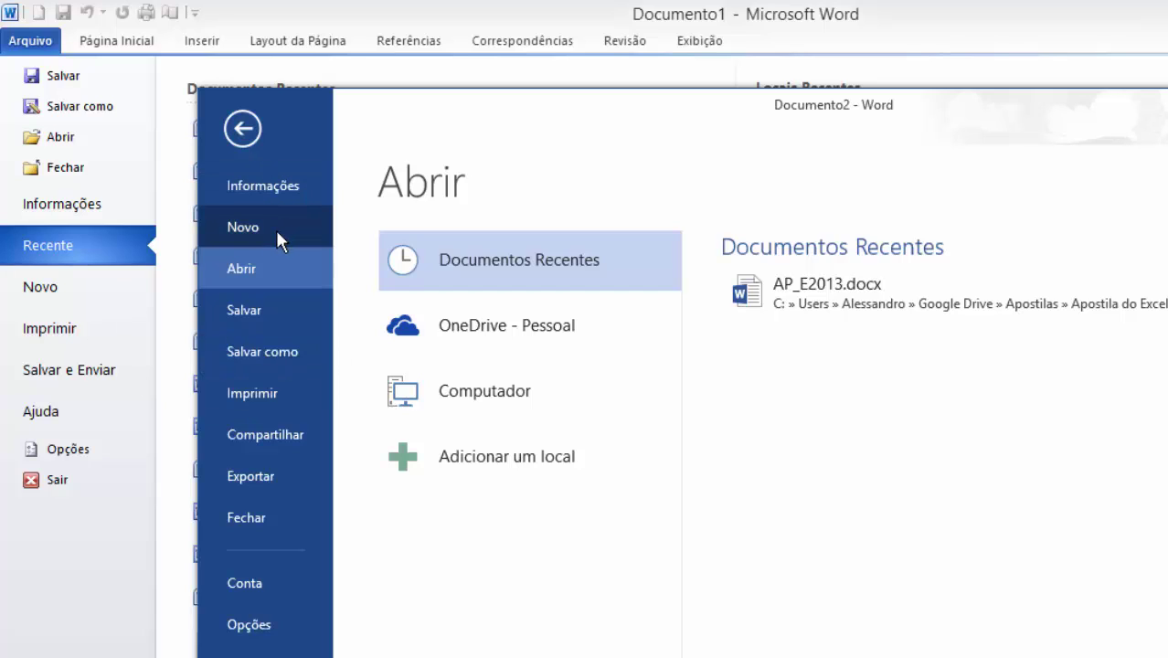
Close the Word 2010 window and maximize the Word 2013 window.
{"action": "left_click", "coordinate": [855, 31]}
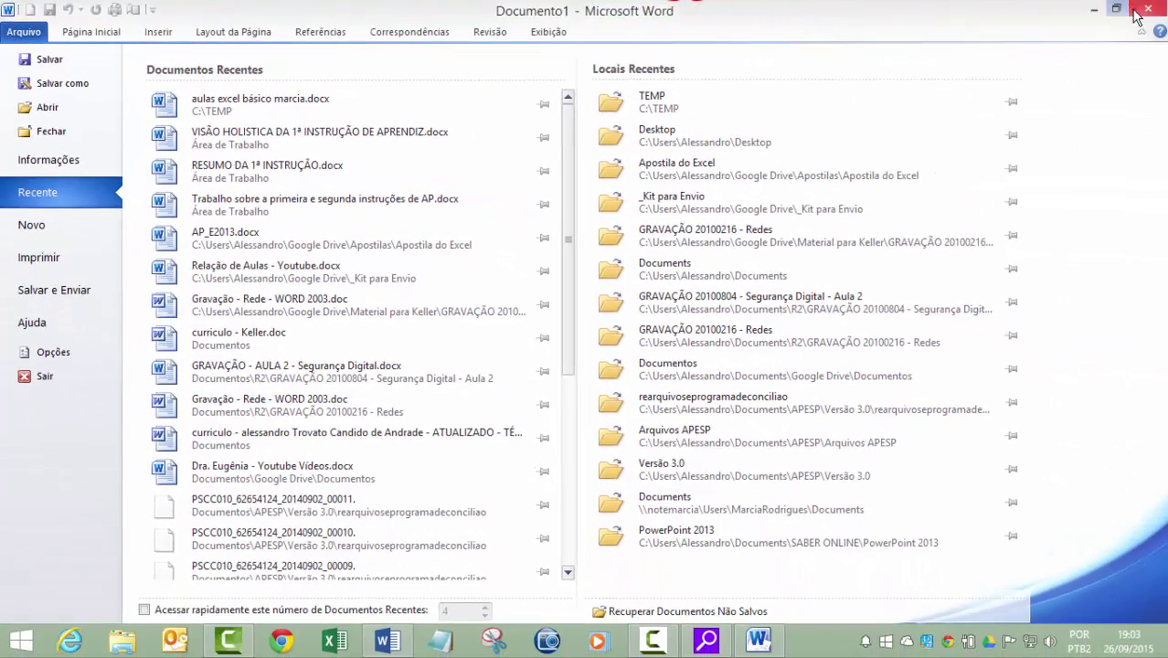
{"action": "left_click", "coordinate": [1147, 9]}
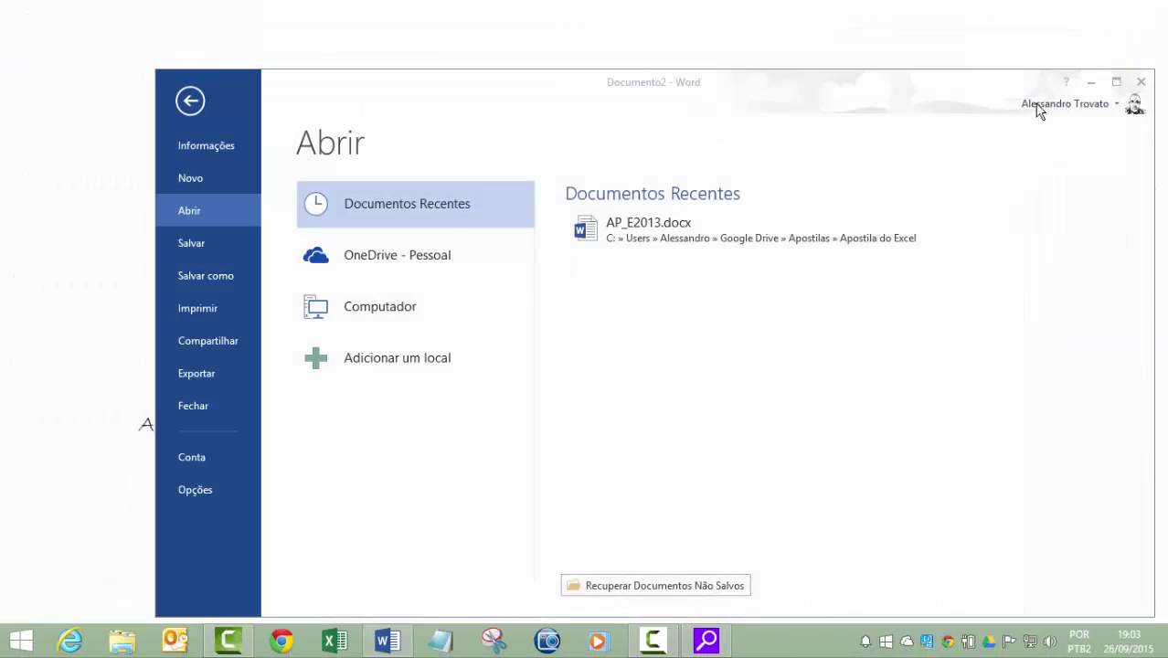
{"action": "left_click", "coordinate": [1114, 83]}
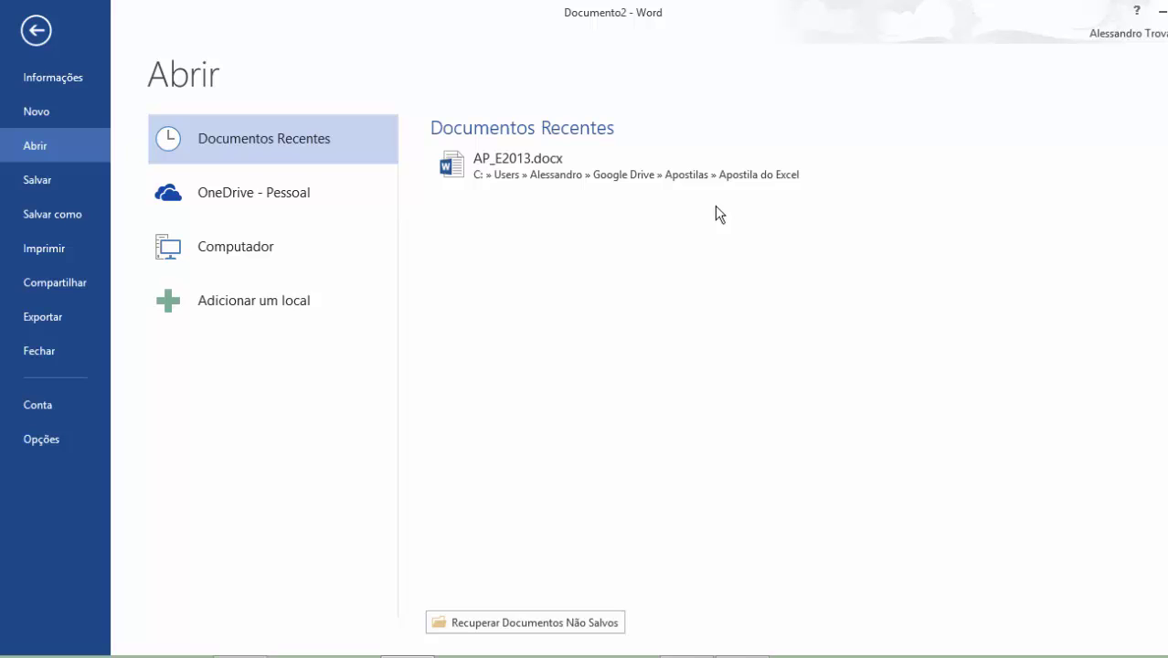
Show the Informações page of the document and open its advanced properties (Propriedades Avançadas).
{"action": "left_click", "coordinate": [35, 30]}
{"action": "left_click", "coordinate": [25, 35]}
{"action": "left_click", "coordinate": [60, 86]}
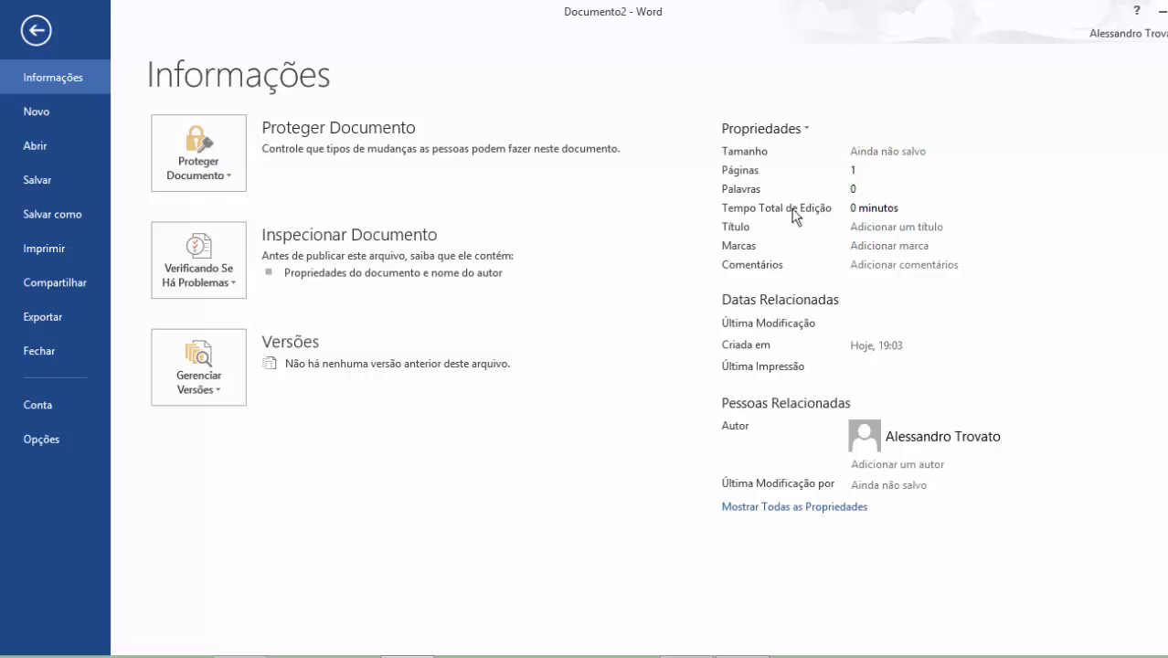
{"action": "left_click", "coordinate": [785, 128]}
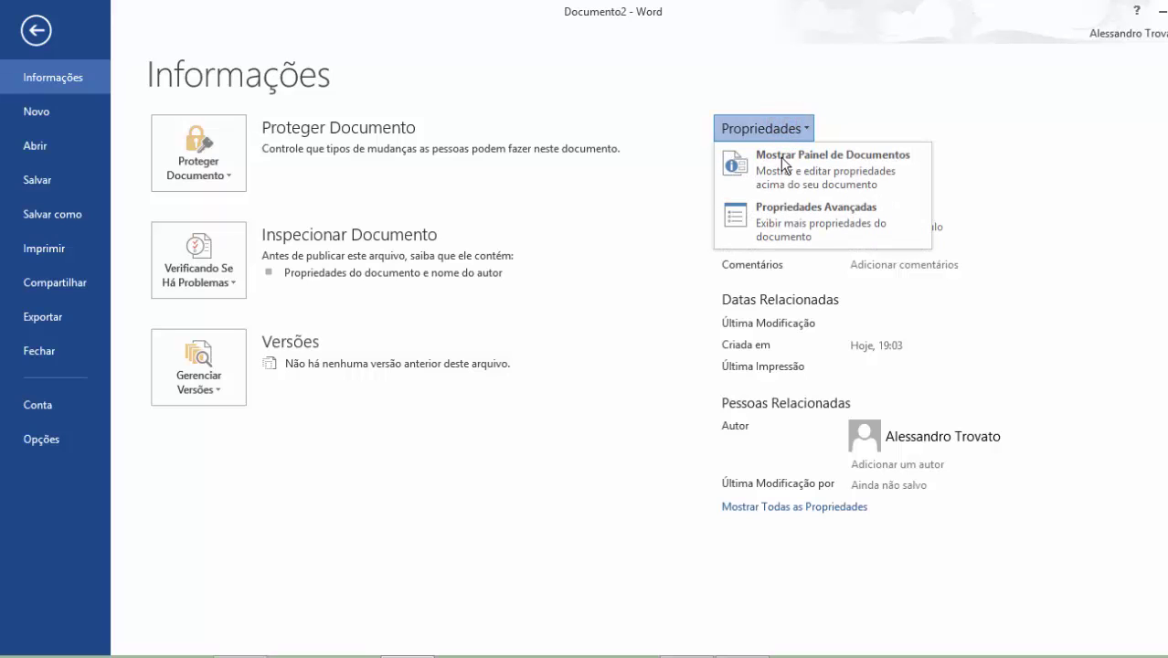
{"action": "left_click", "coordinate": [658, 206]}
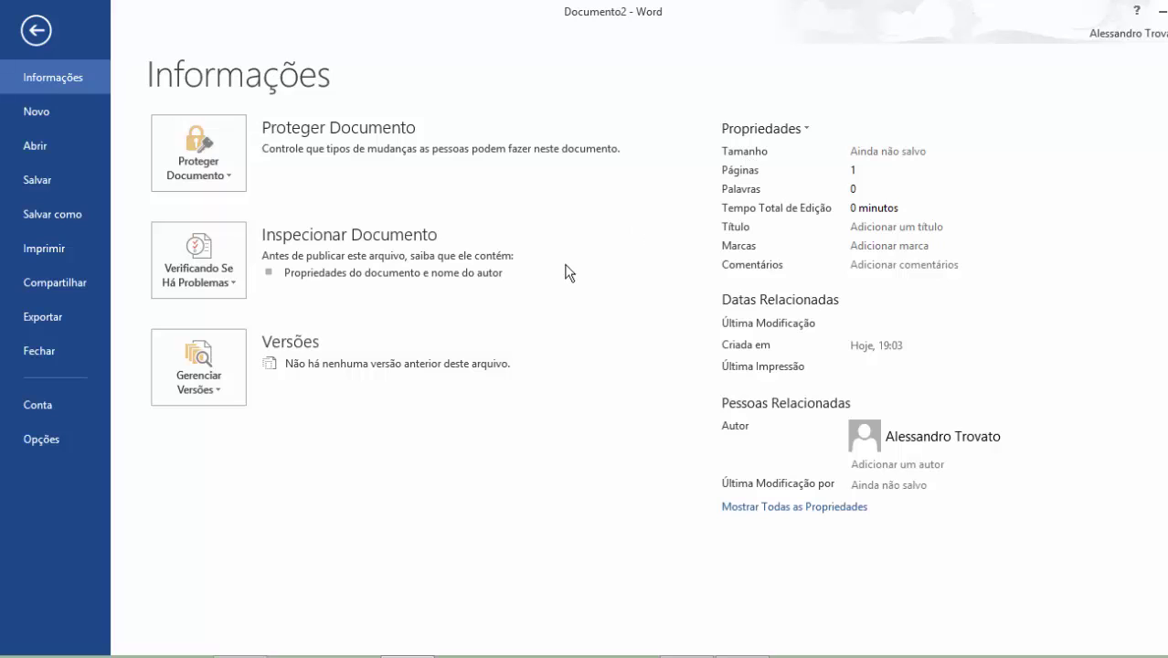
{"action": "left_click", "coordinate": [762, 132]}
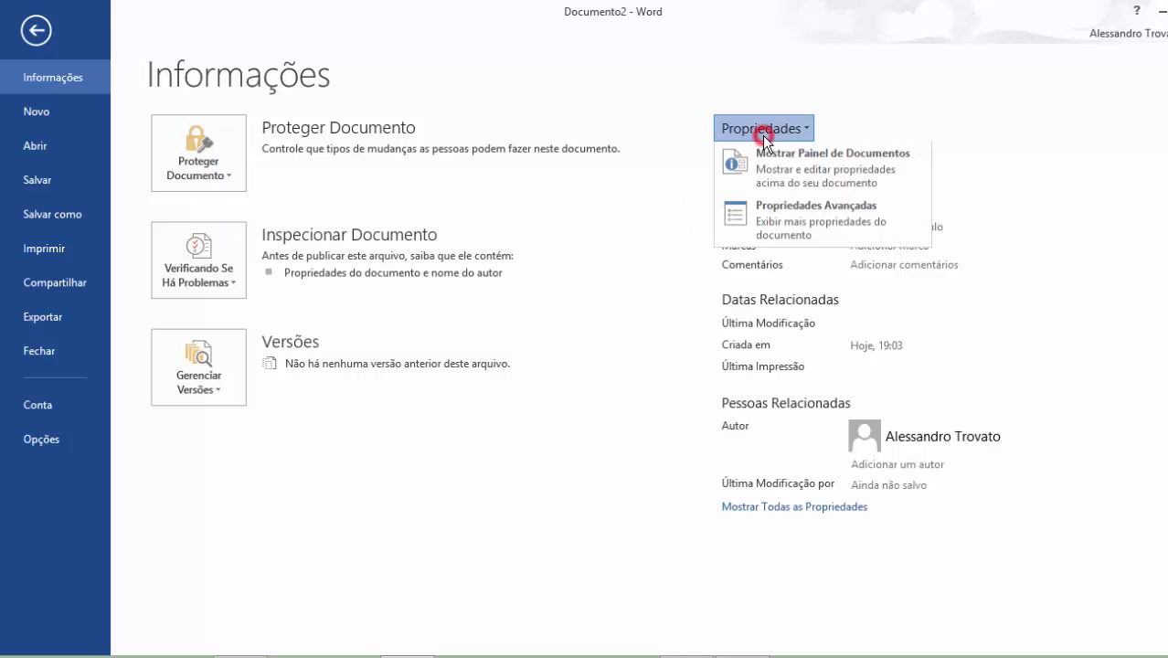
{"action": "left_click", "coordinate": [820, 216]}
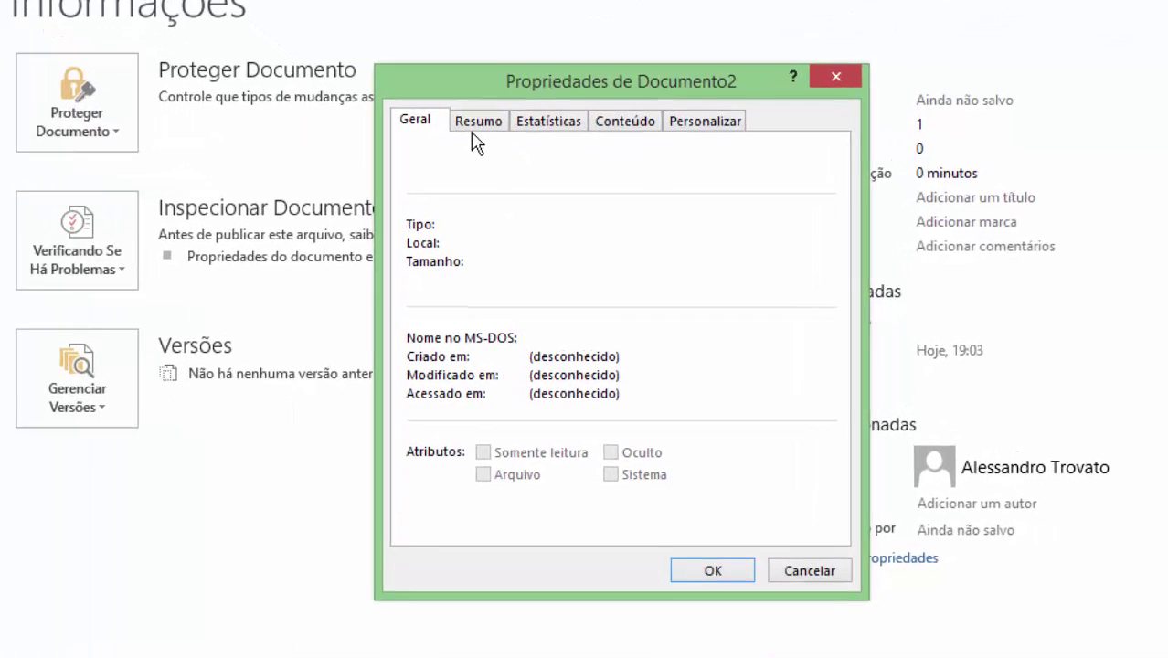
Examine the statistics and general properties, and the title, subject, author, manager and company fields of the document summary.
{"action": "left_click", "coordinate": [452, 96]}
{"action": "left_click", "coordinate": [523, 99]}
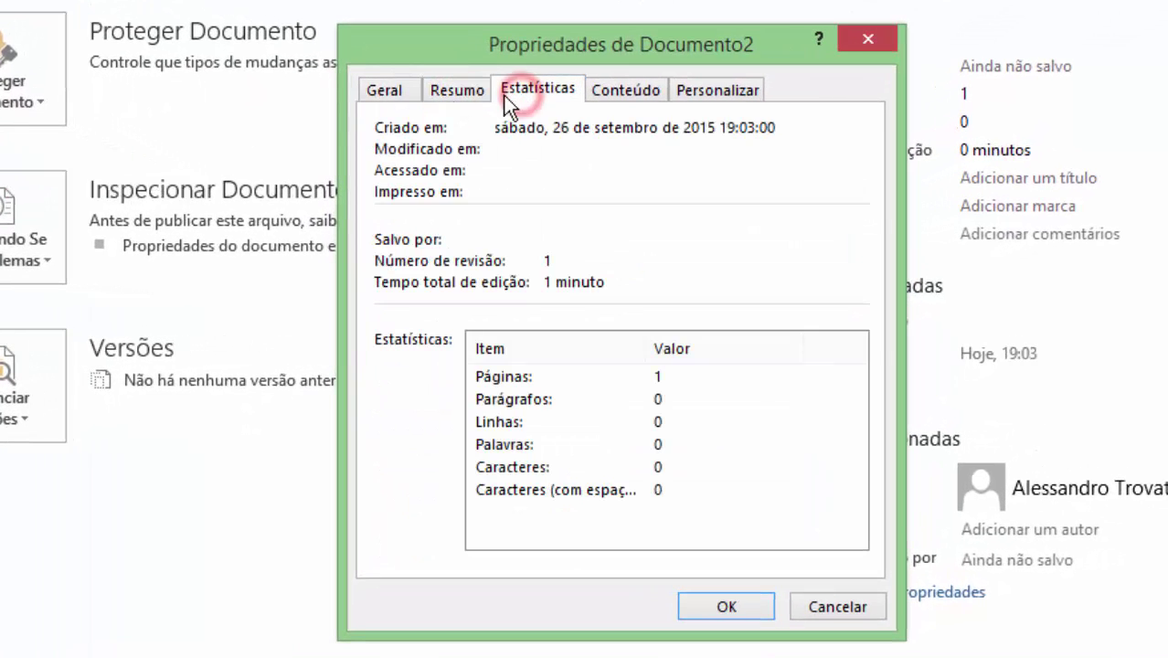
{"action": "left_click", "coordinate": [384, 89]}
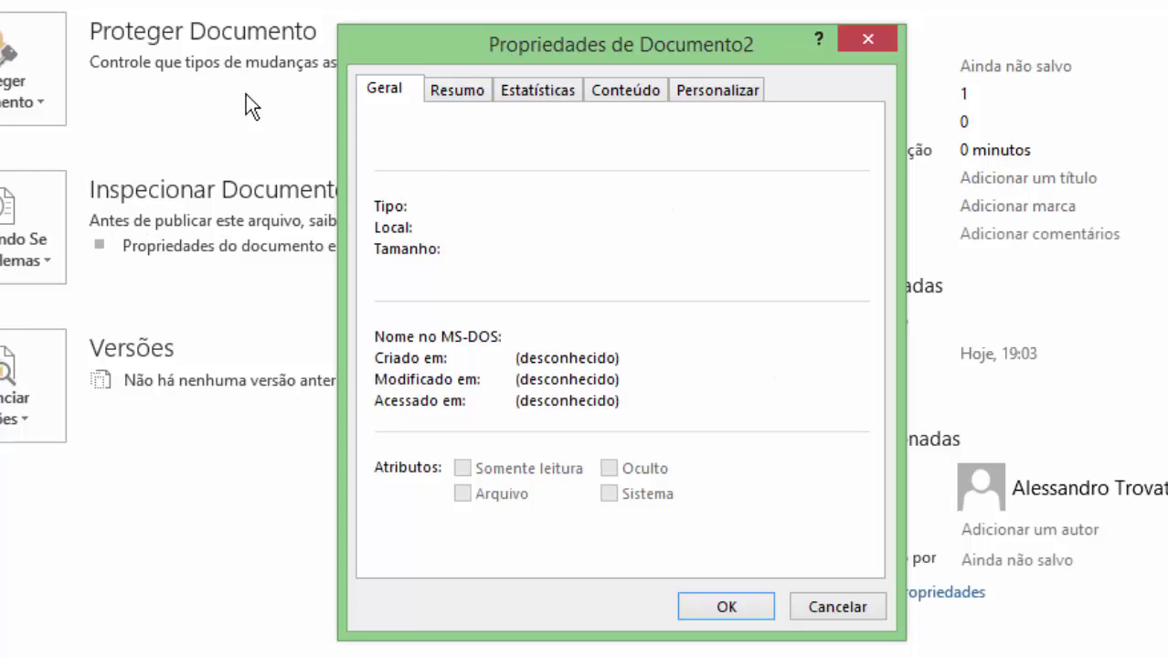
{"action": "left_click", "coordinate": [468, 95]}
{"action": "left_click", "coordinate": [534, 131]}
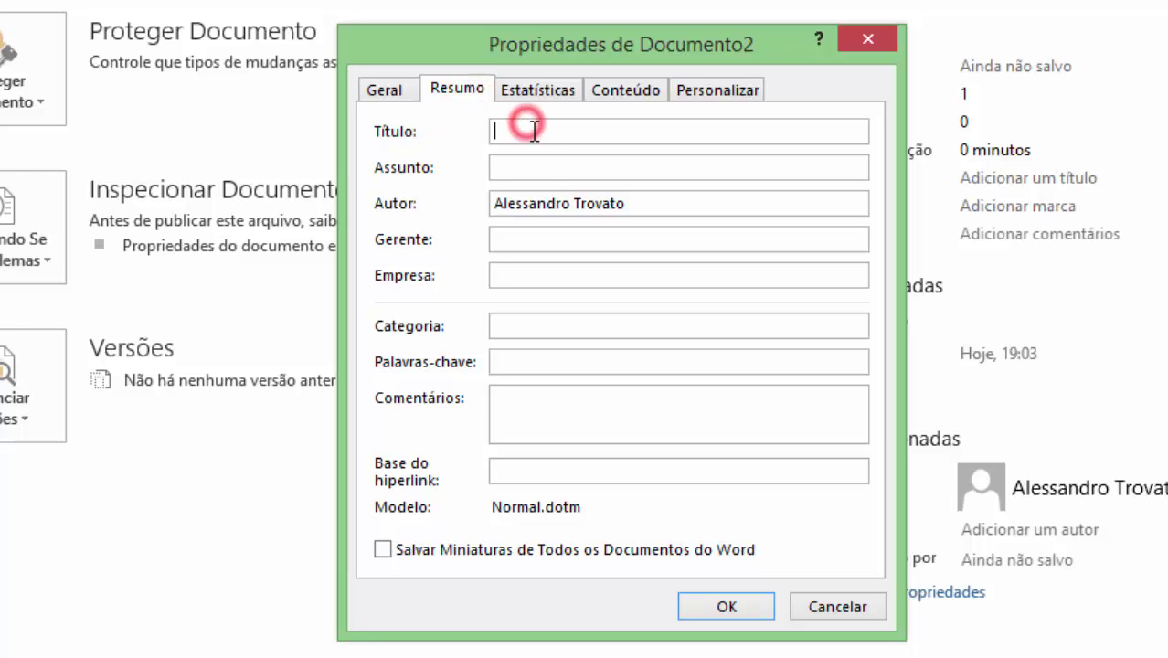
{"action": "left_click", "coordinate": [535, 166]}
{"action": "left_click_drag", "start_coordinate": [638, 203], "coordinate": [463, 209]}
{"action": "left_click", "coordinate": [570, 241]}
{"action": "left_click", "coordinate": [566, 276]}
{"action": "left_click", "coordinate": [577, 307]}
Review the document's statistics, content and custom properties, and close the properties dialog without saving changes.
{"action": "left_click", "coordinate": [559, 87]}
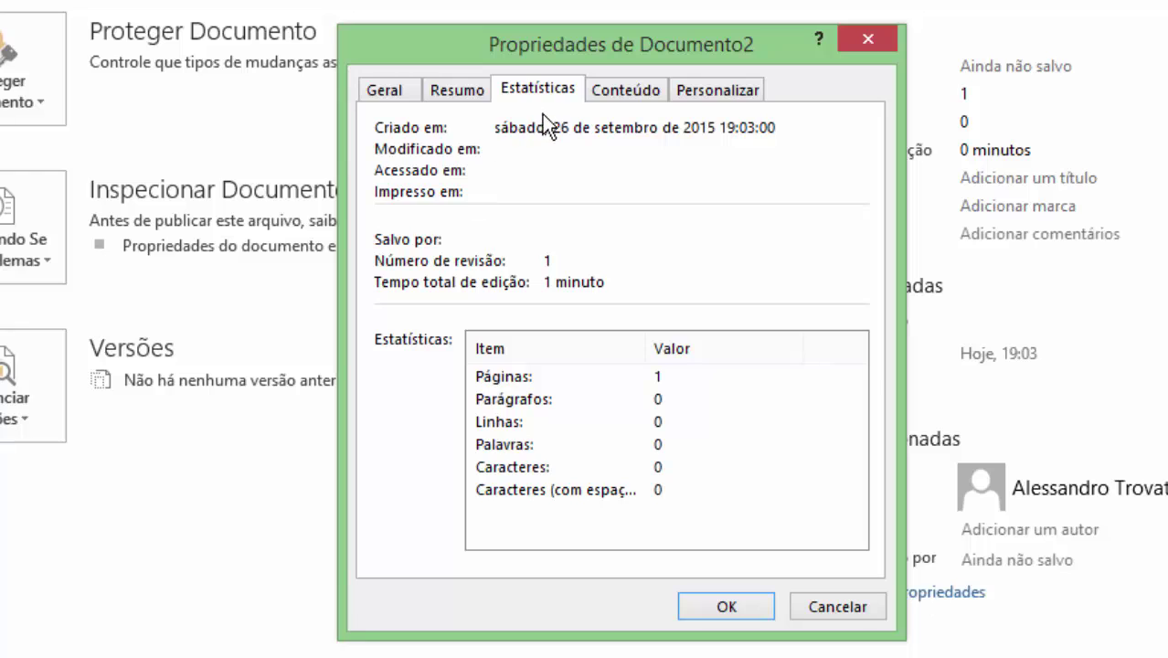
{"action": "left_click", "coordinate": [611, 91]}
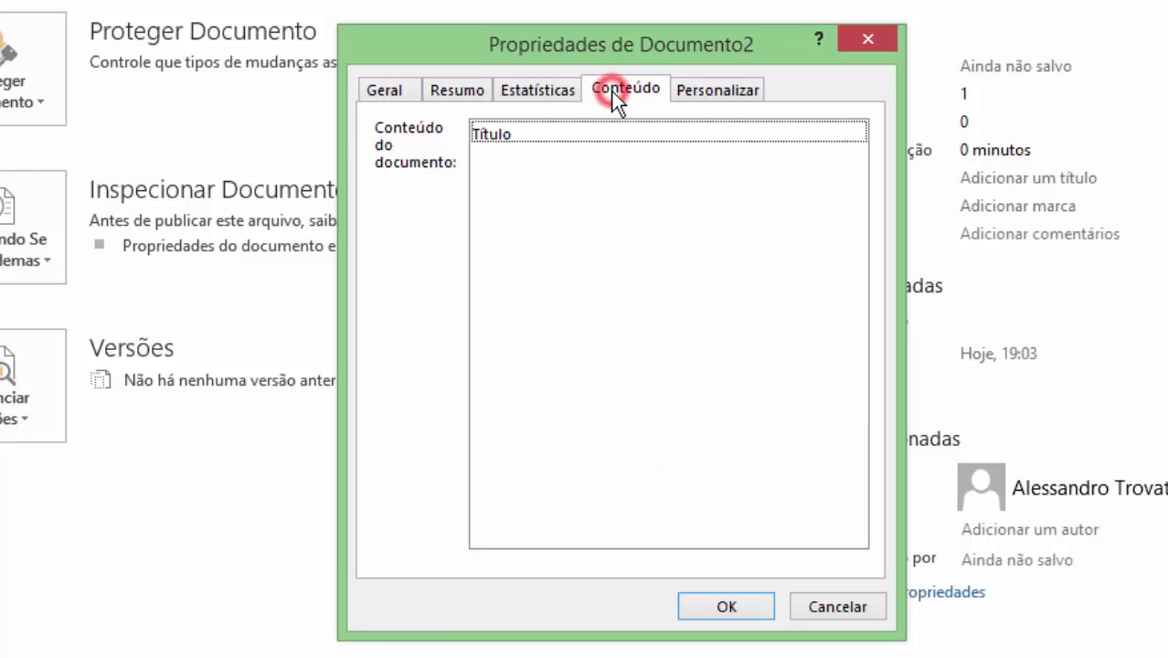
{"action": "left_click", "coordinate": [687, 89]}
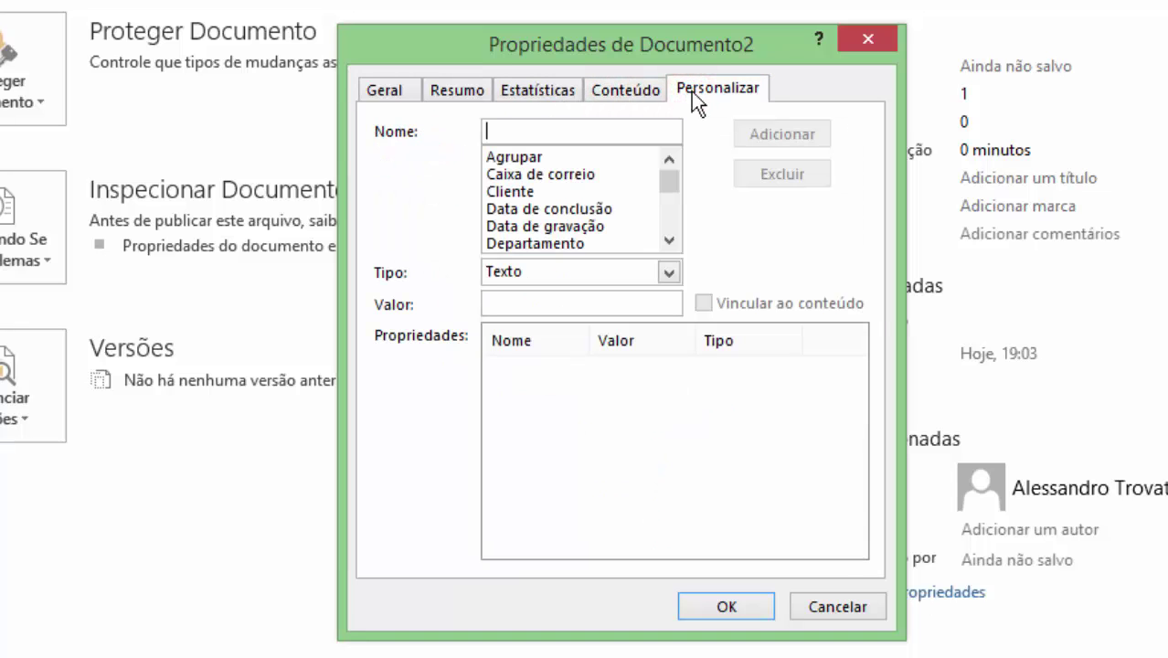
{"action": "left_click", "coordinate": [827, 605]}
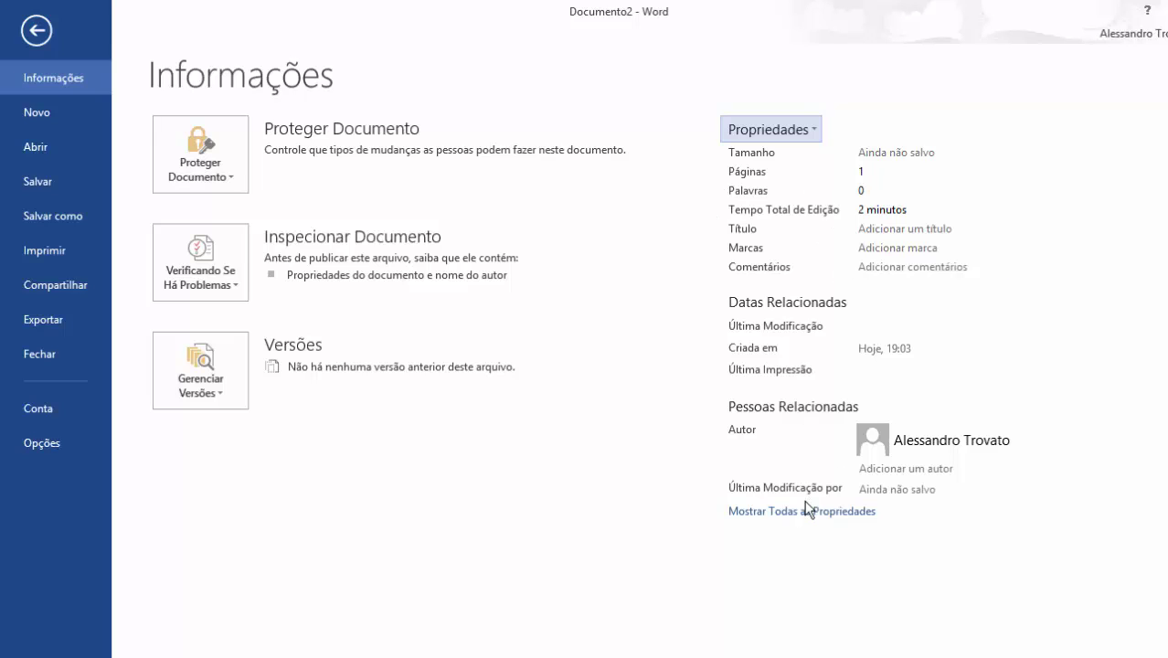
View the new-document templates, and pin and unpin AP_E2013.docx in the recent documents list.
{"action": "left_click", "coordinate": [50, 115]}
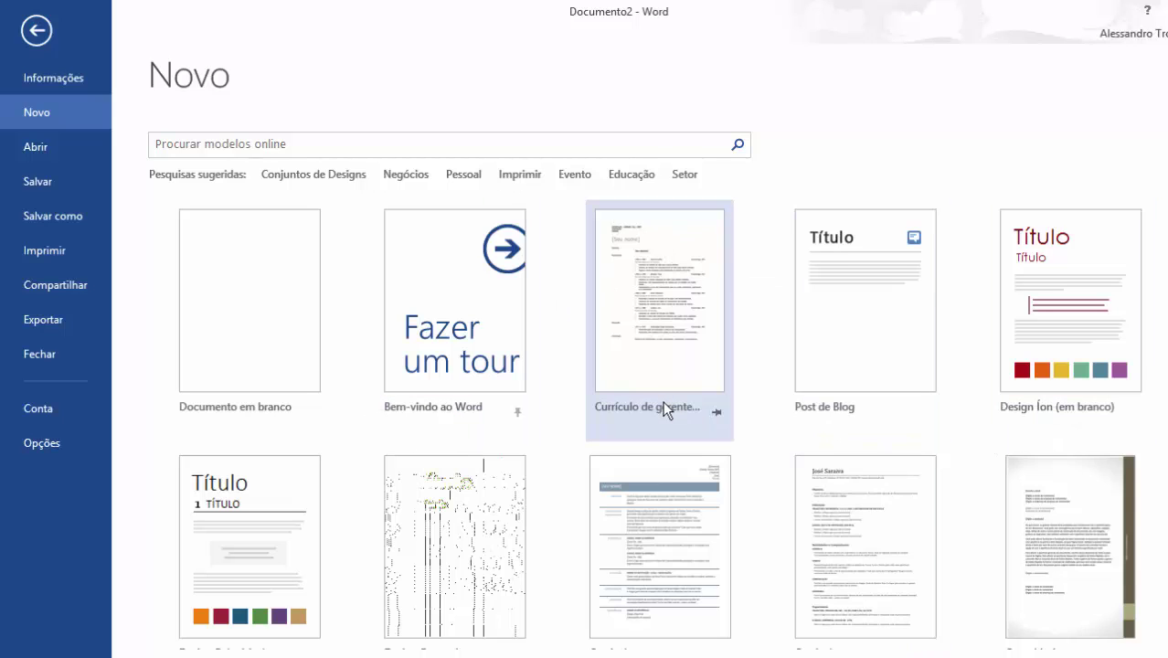
{"action": "left_click", "coordinate": [58, 149]}
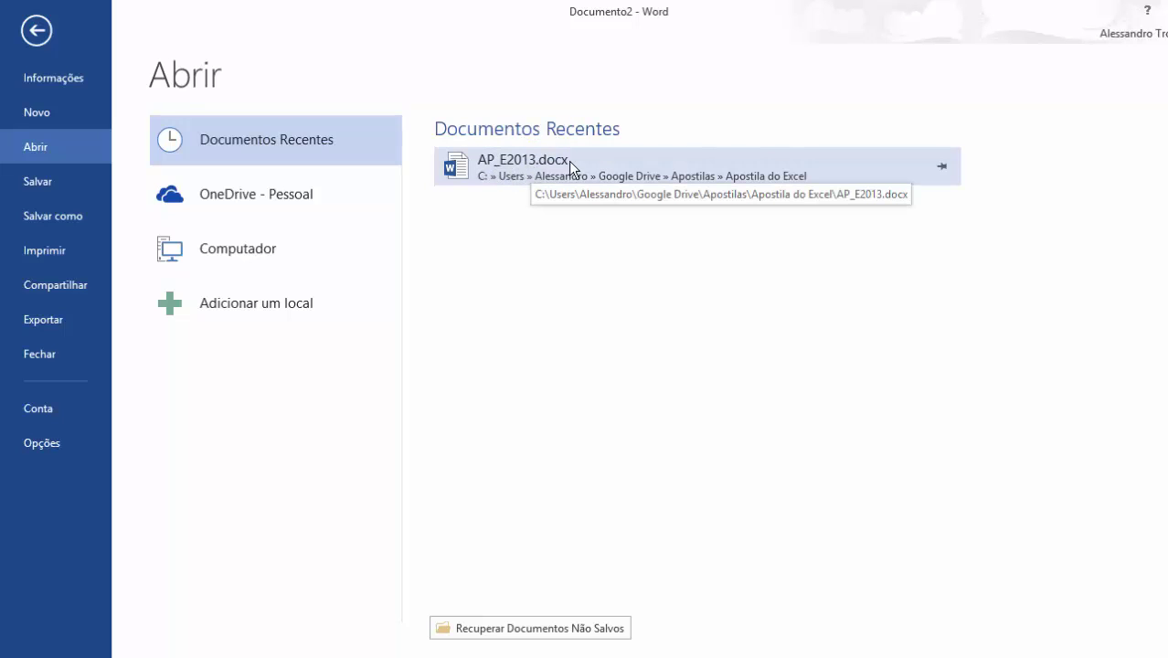
{"action": "left_click", "coordinate": [942, 167]}
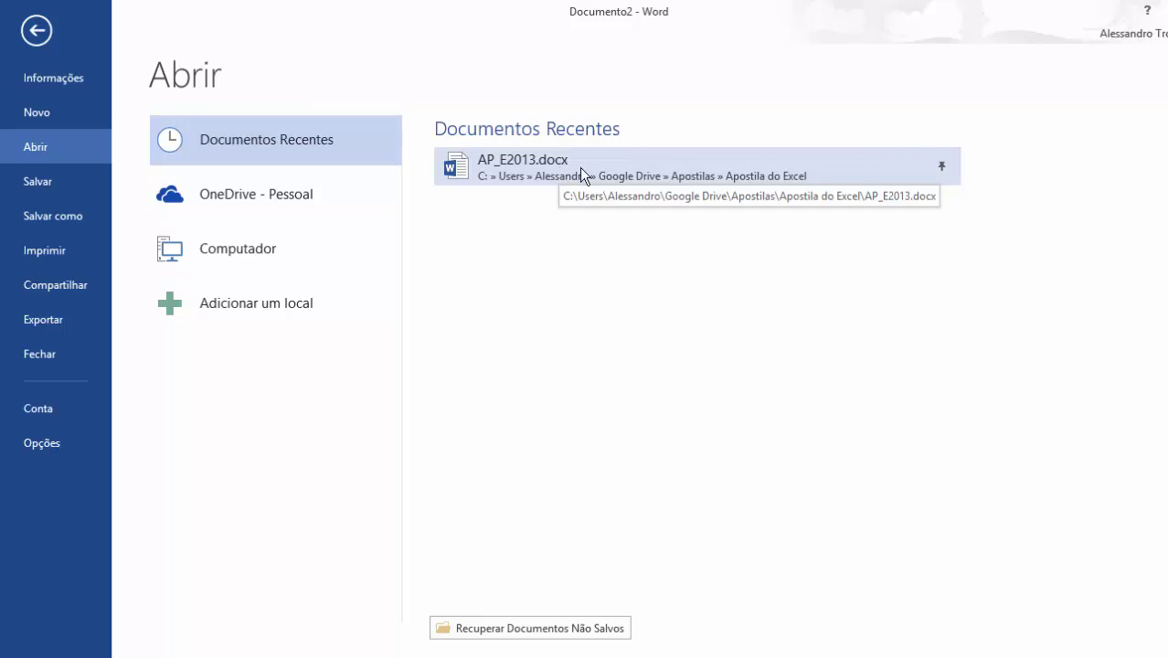
{"action": "left_click", "coordinate": [942, 167]}
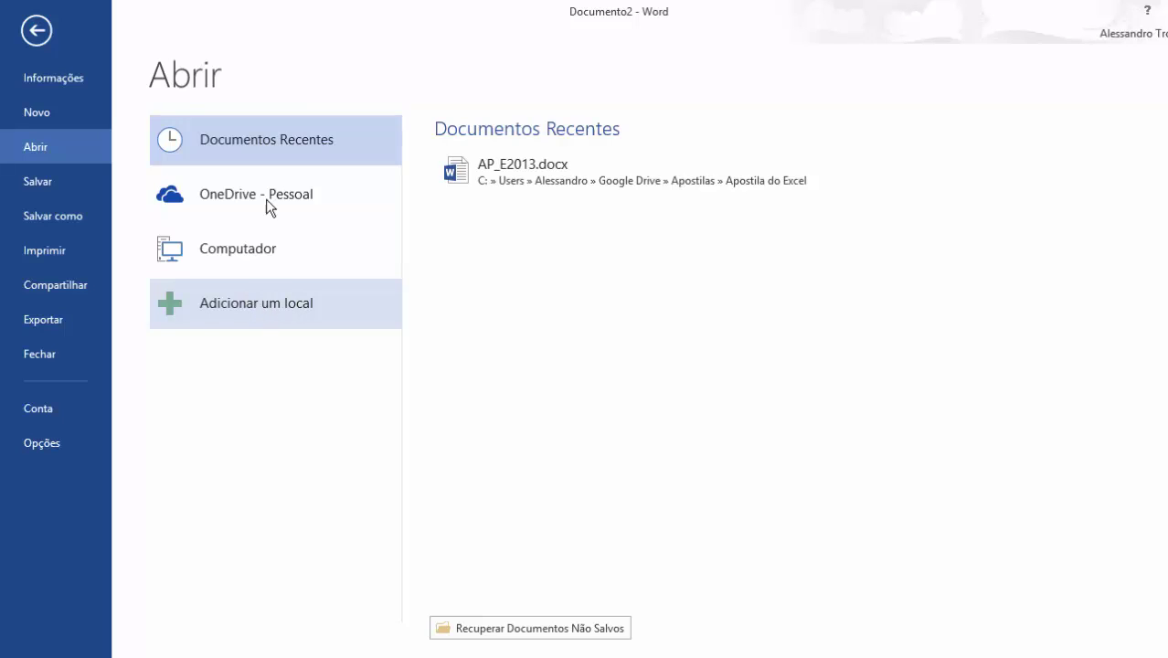
Start saving the unsaved blank document to view the available save locations.
{"action": "left_click", "coordinate": [54, 176]}
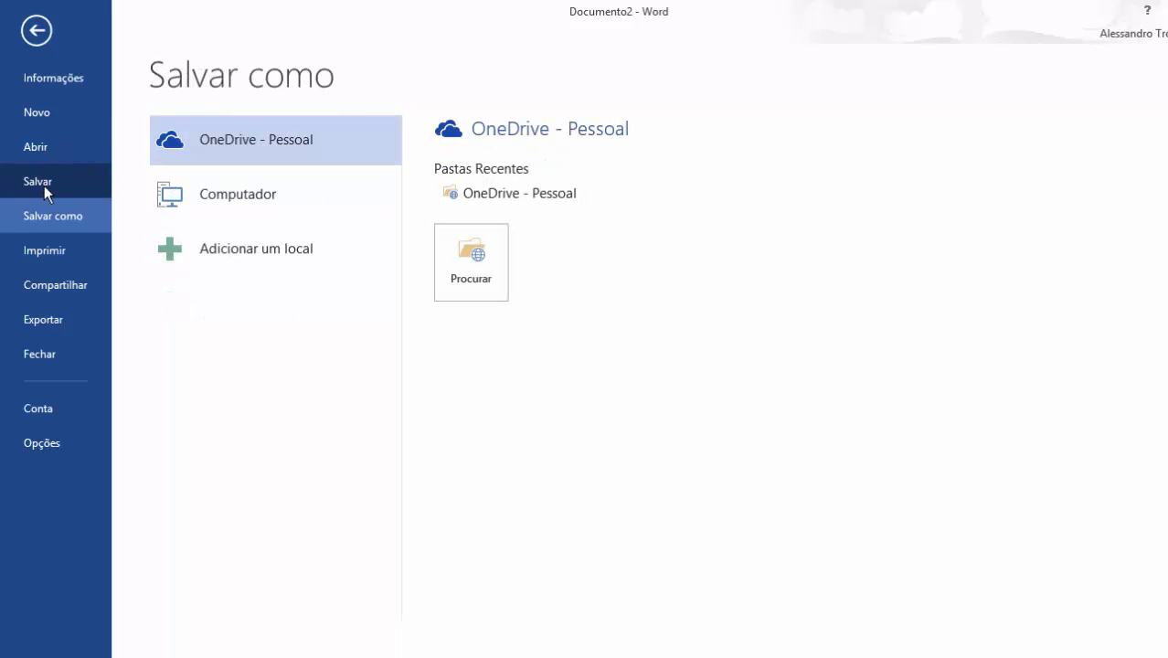
{"action": "left_click", "coordinate": [53, 188]}
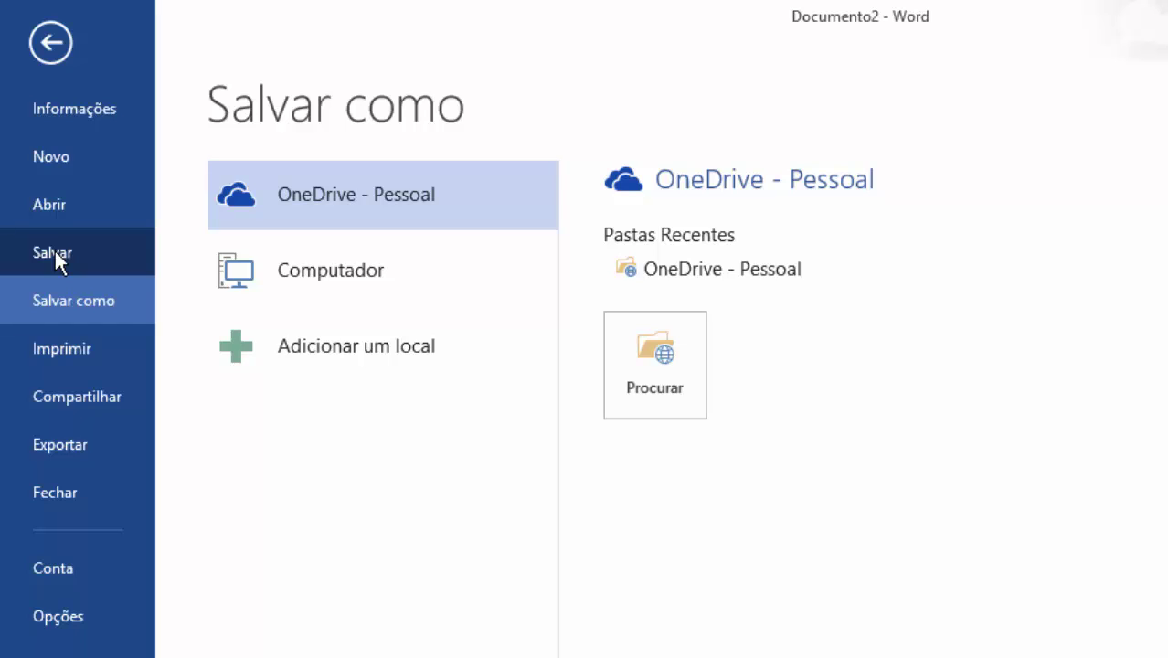
Compare the Save and Save As commands on the unsaved document and review the available storage locations.
{"action": "left_click", "coordinate": [91, 316]}
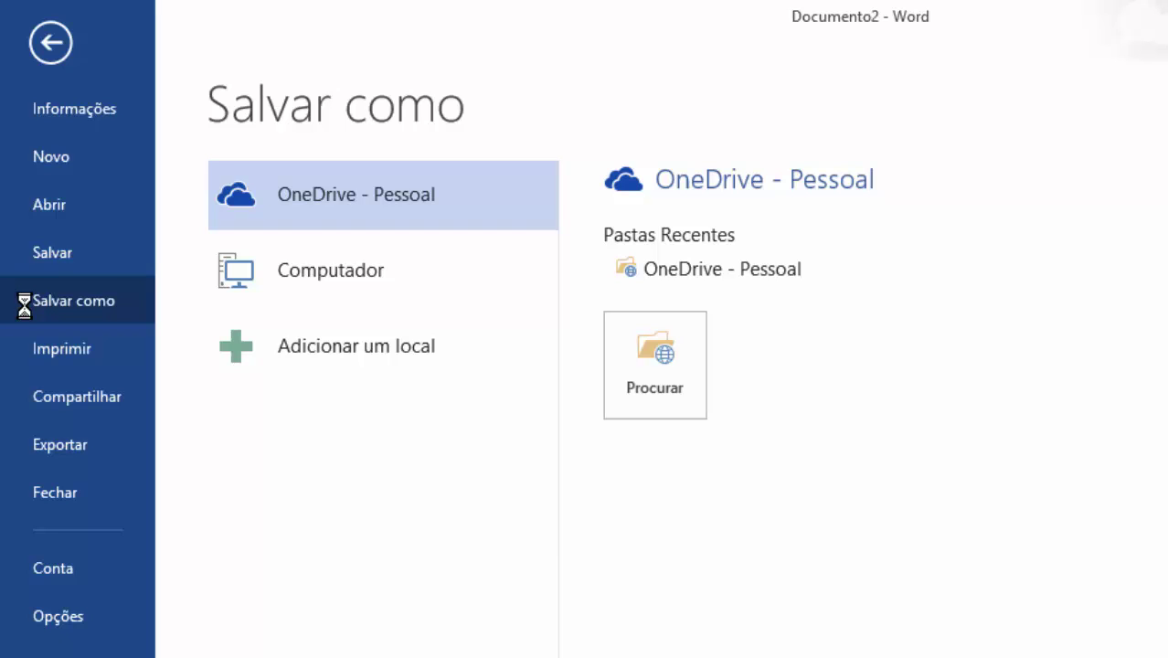
{"action": "left_click", "coordinate": [26, 256]}
{"action": "left_click", "coordinate": [40, 299]}
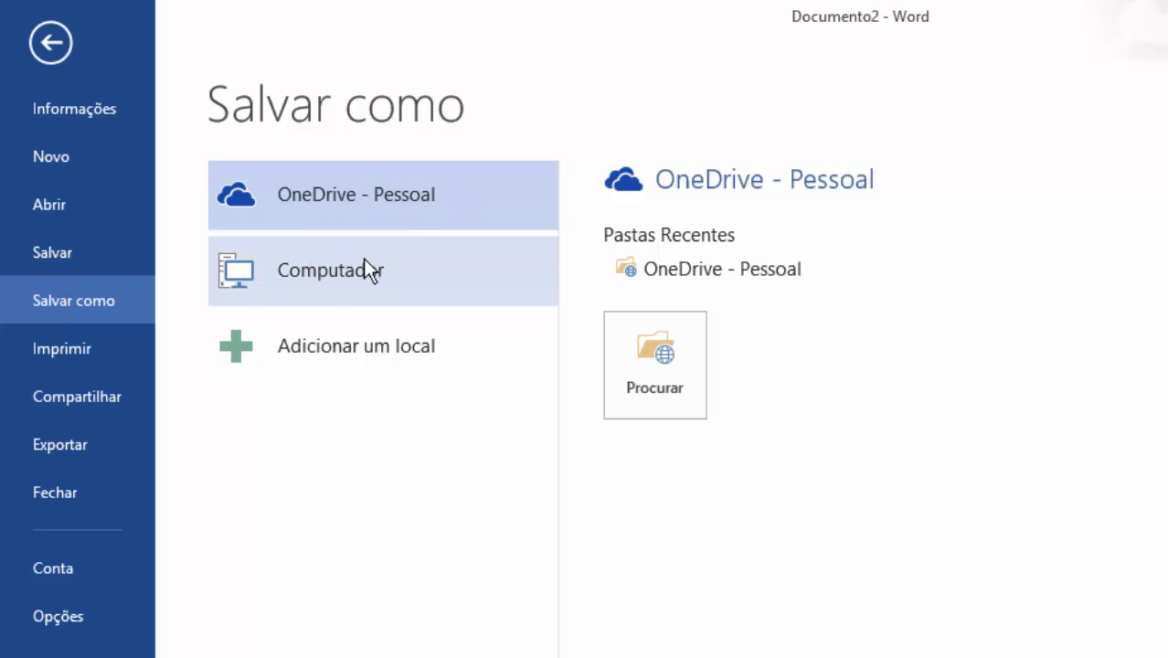
View the printer and print settings, return to the blank document, and display the print settings again.
{"action": "left_click", "coordinate": [66, 365]}
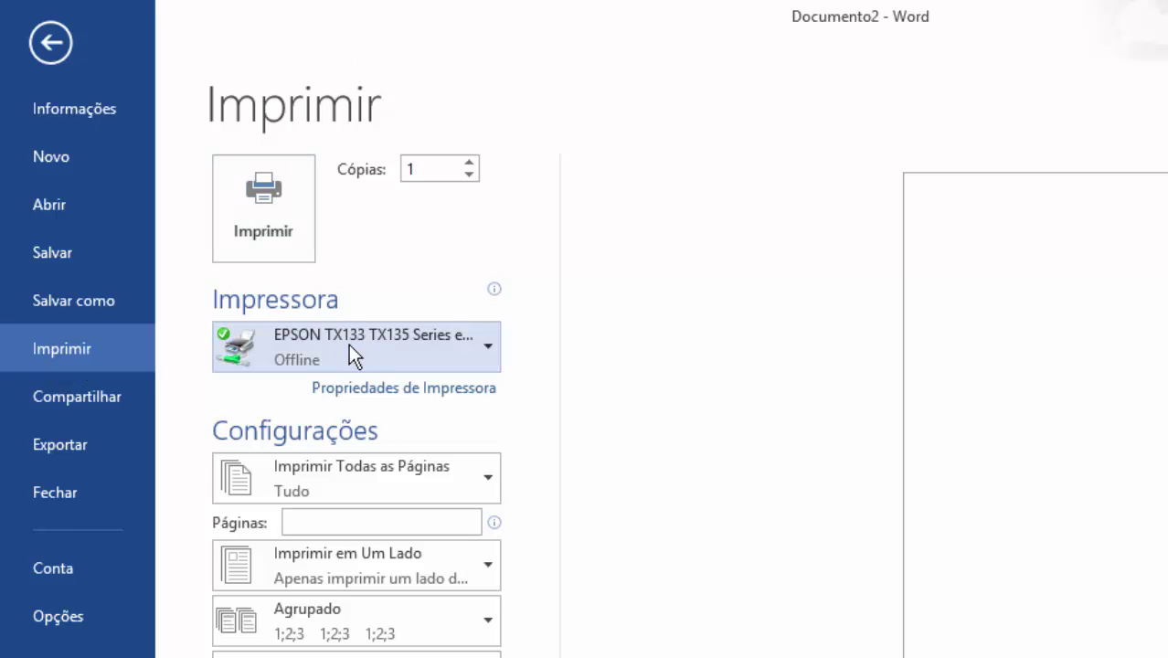
{"action": "mouse_move", "coordinate": [350, 344]}
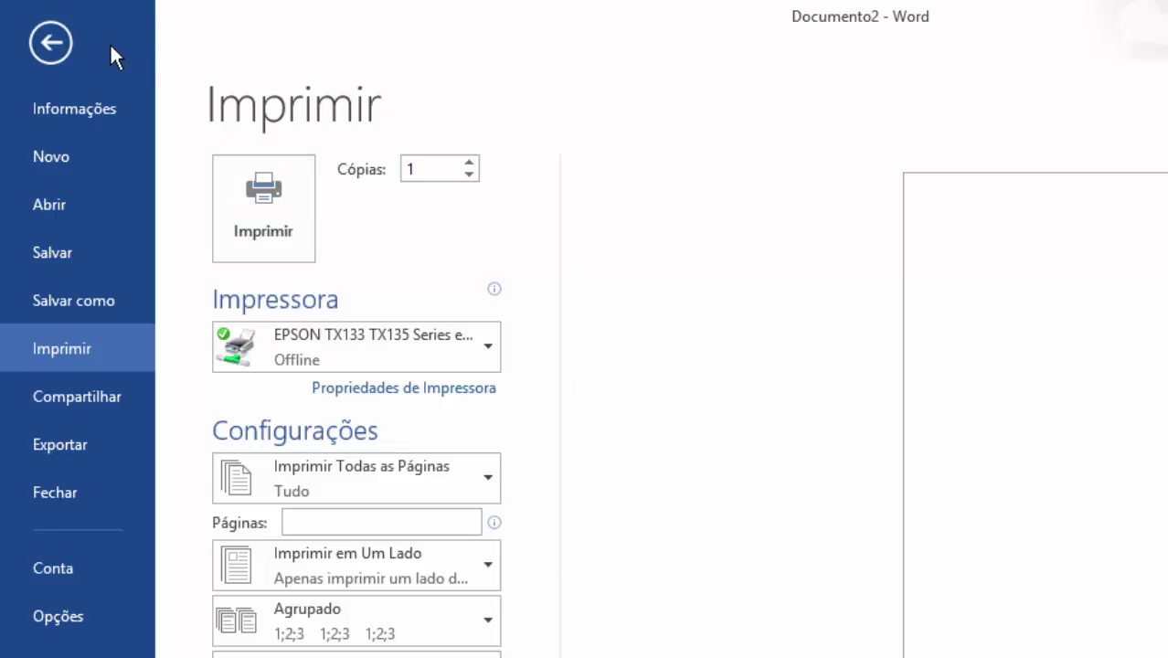
{"action": "left_click", "coordinate": [51, 42]}
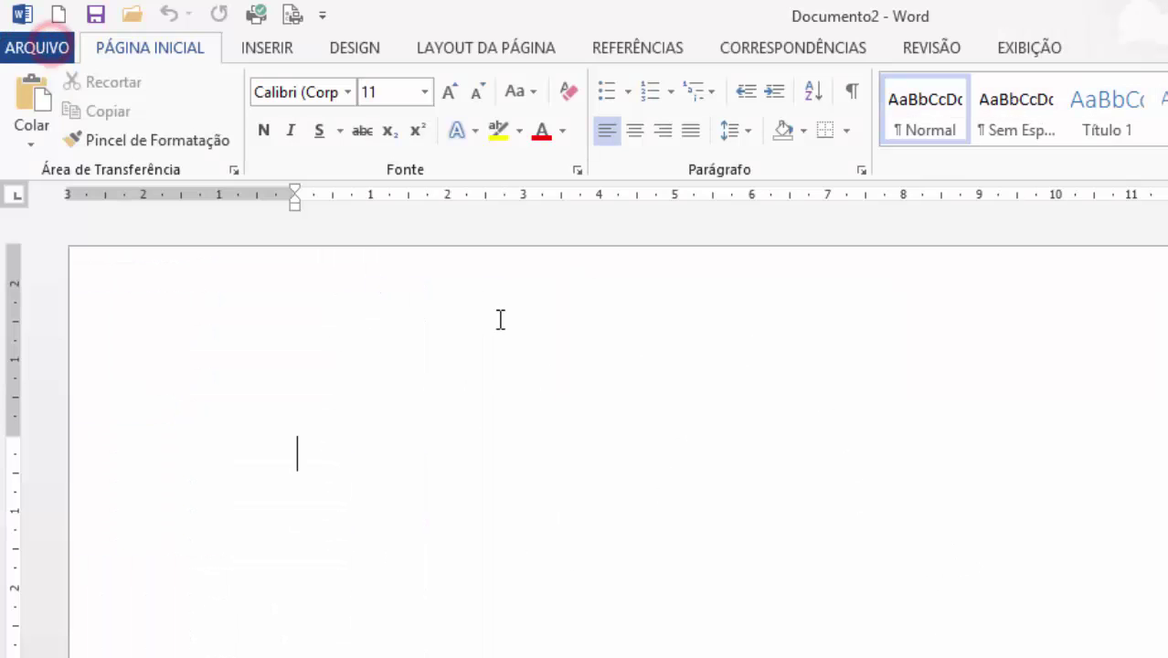
{"action": "left_click", "coordinate": [510, 482]}
{"action": "left_click", "coordinate": [36, 46]}
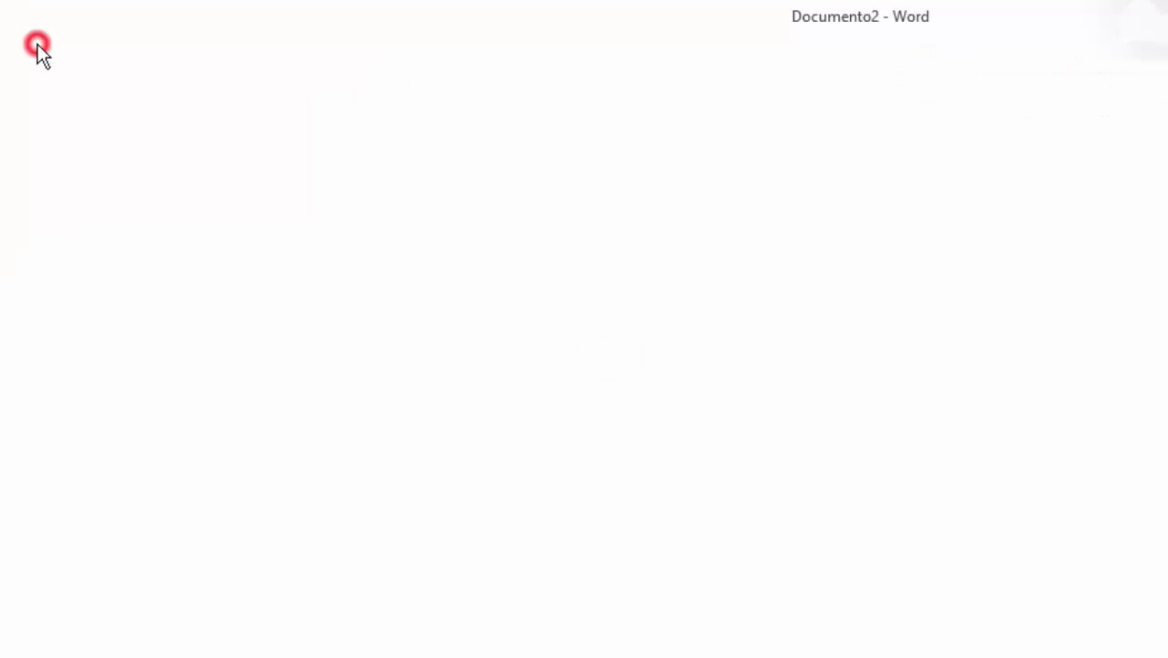
{"action": "left_click", "coordinate": [68, 351]}
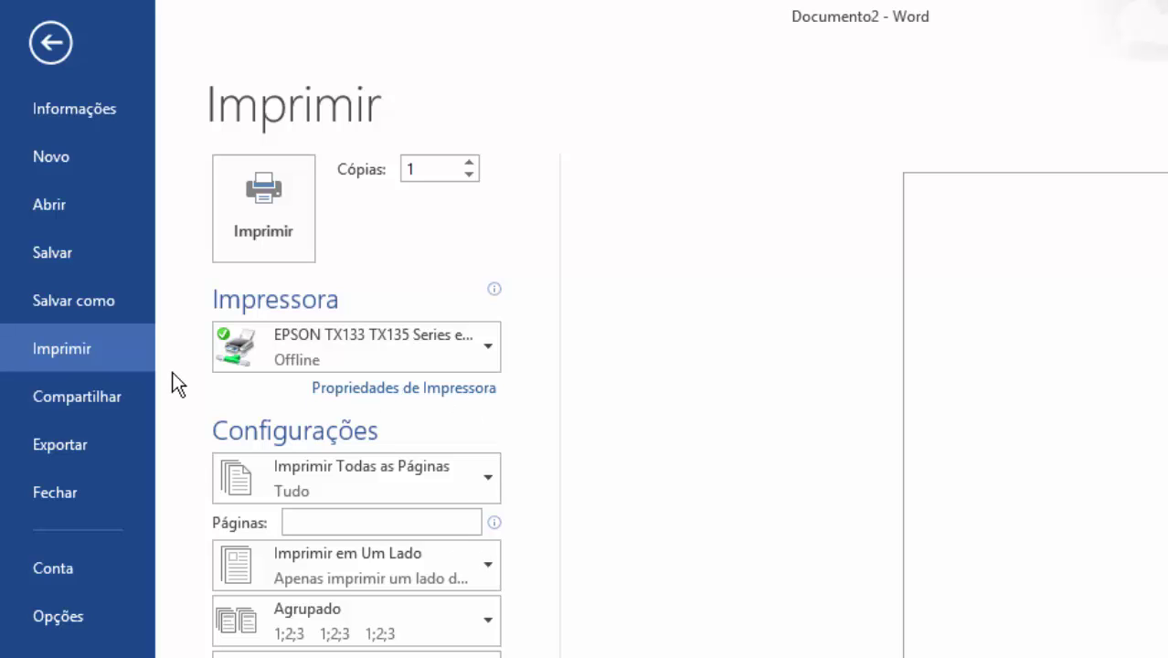
Review the document sharing options and the export options, including the file types offered for changing the format.
{"action": "left_click", "coordinate": [92, 396]}
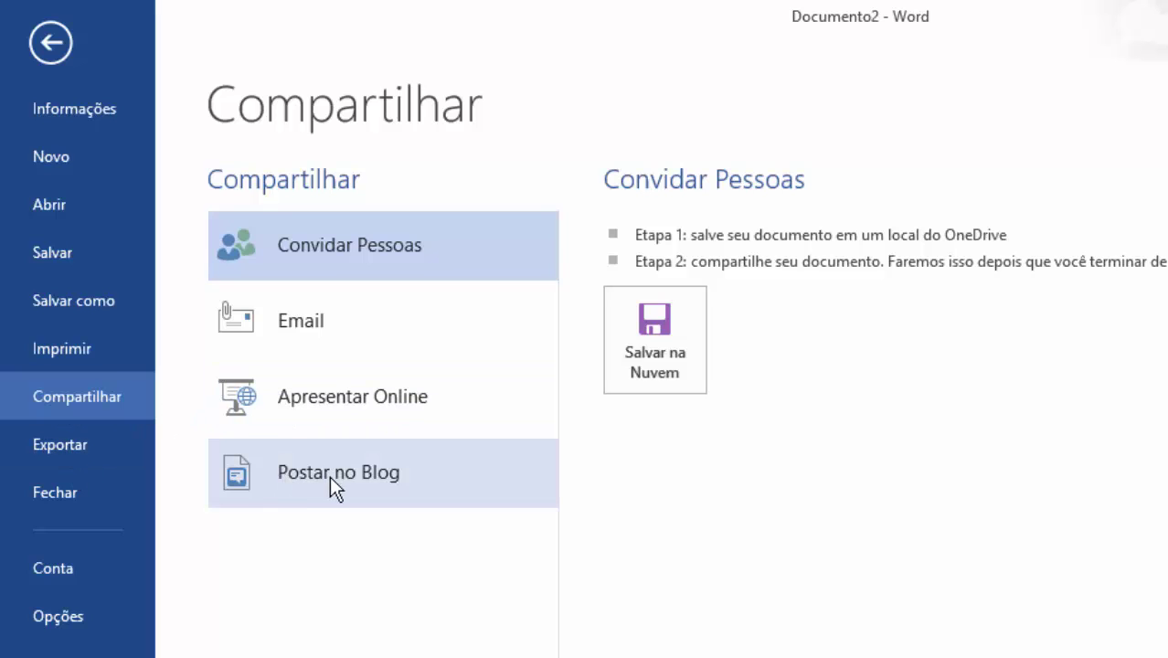
{"action": "left_click", "coordinate": [100, 441]}
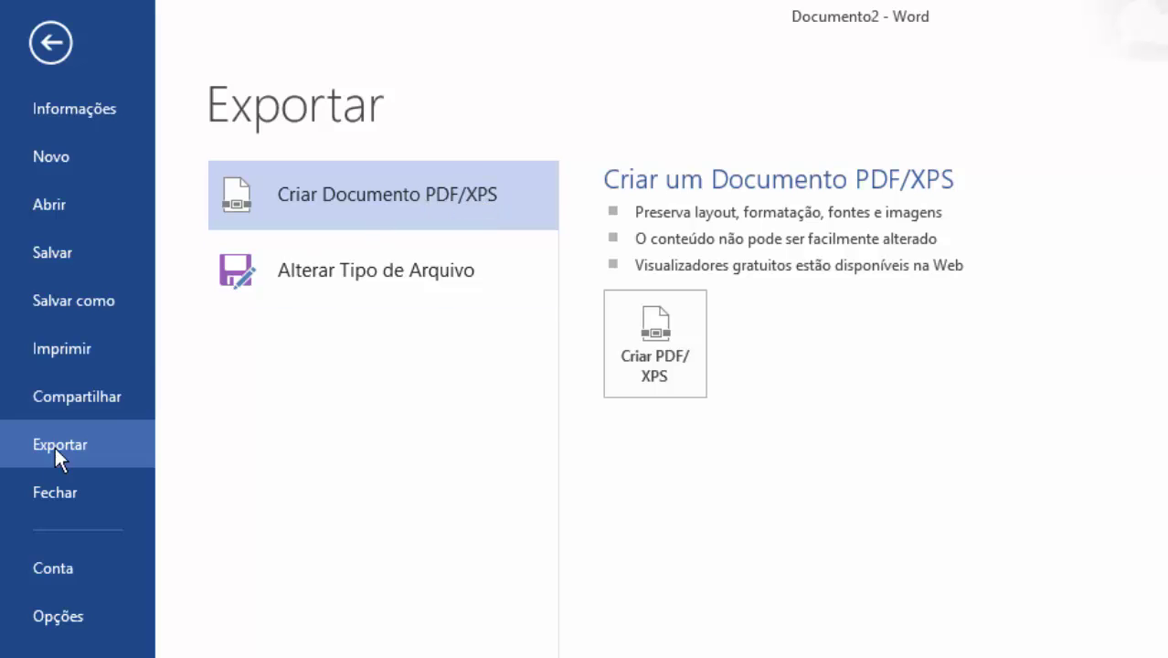
{"action": "left_click", "coordinate": [330, 275]}
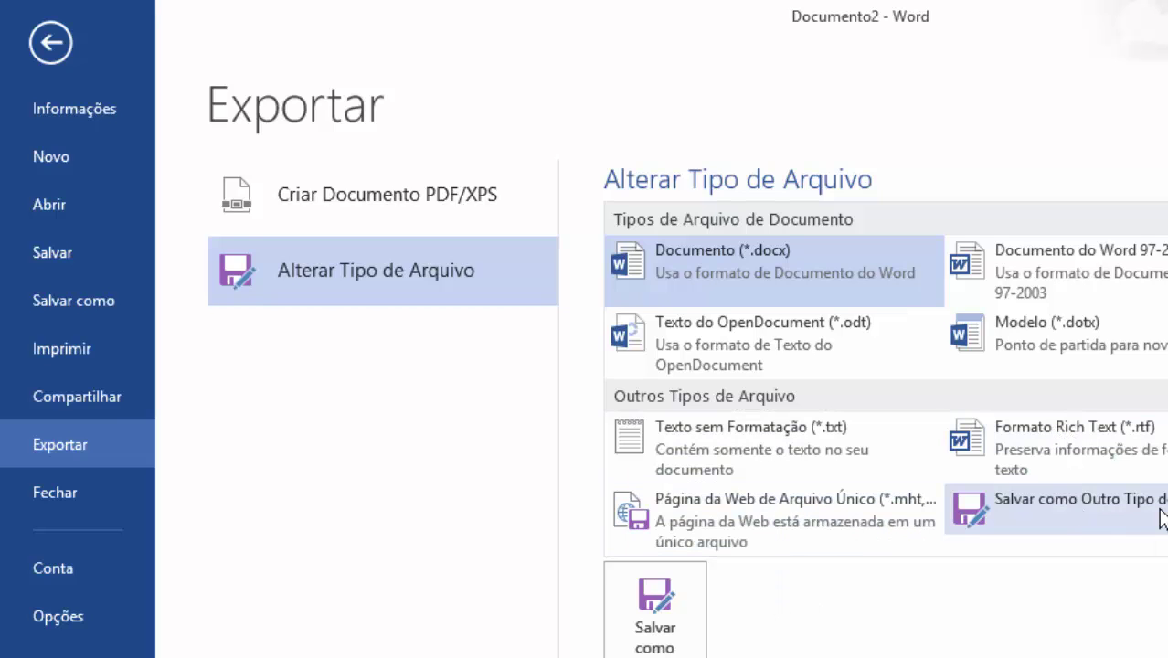
Close the blank document, check which file commands remain available without a document, and start a new blank document.
{"action": "left_click", "coordinate": [52, 489]}
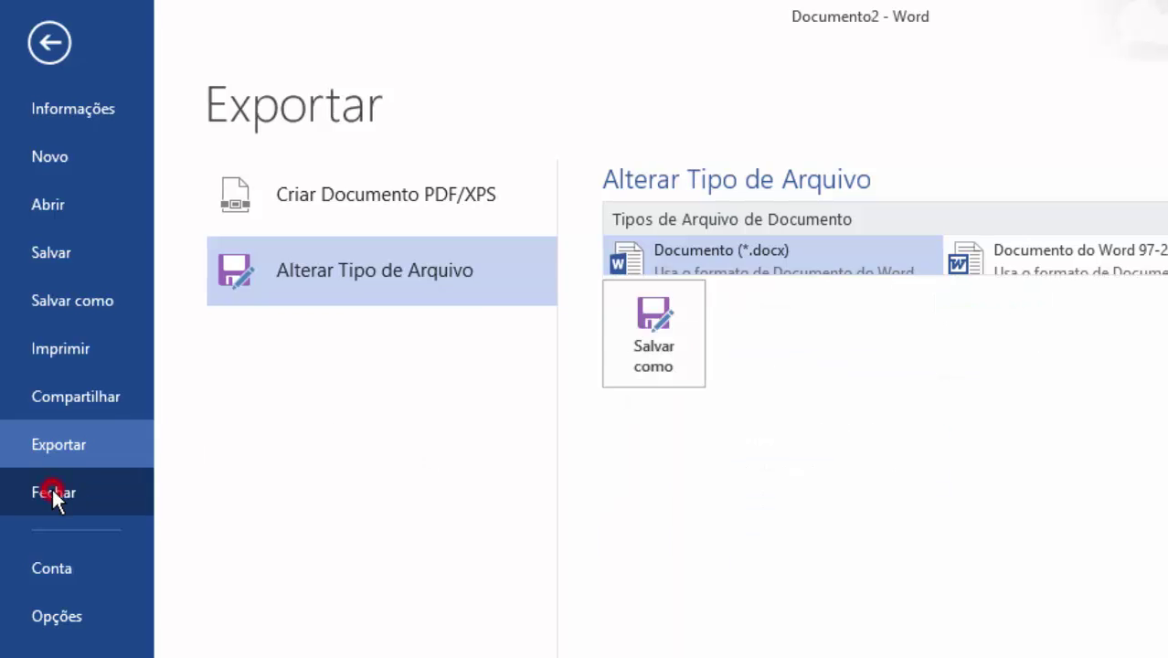
{"action": "left_click", "coordinate": [810, 373]}
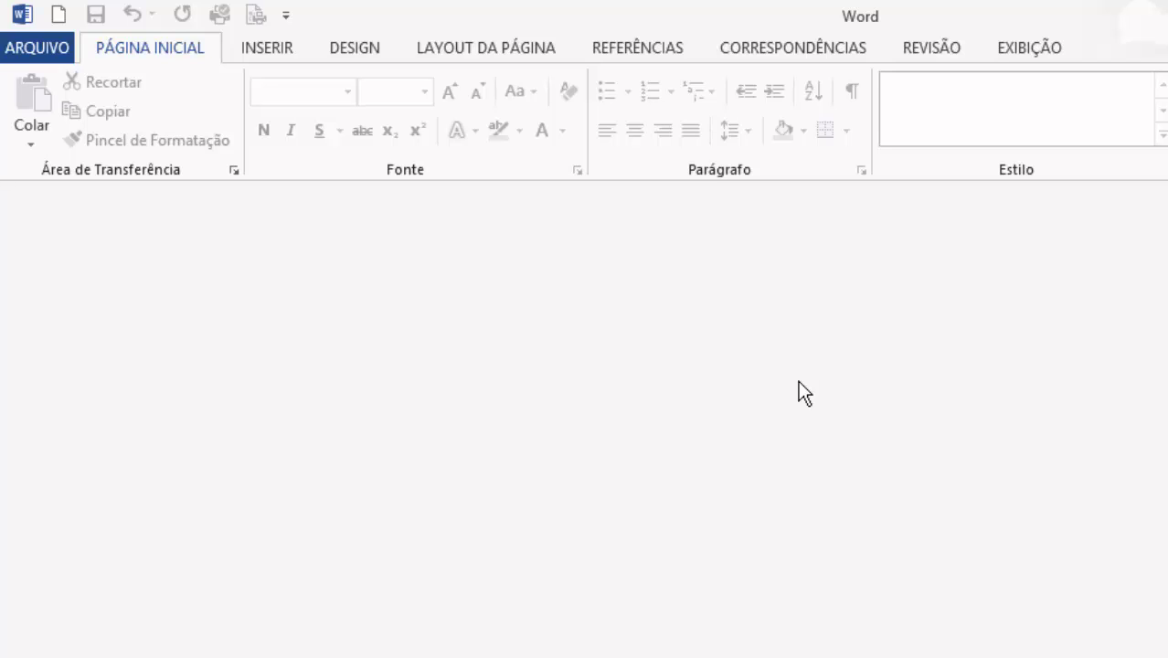
{"action": "left_click", "coordinate": [31, 57]}
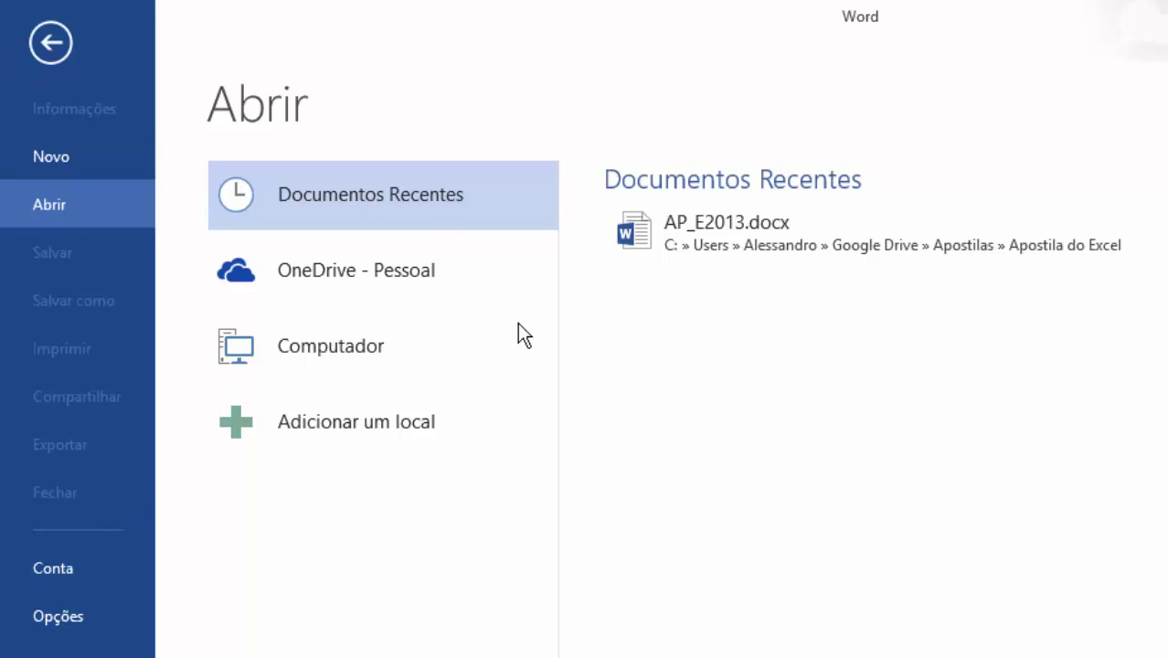
{"action": "key", "text": "Escape"}
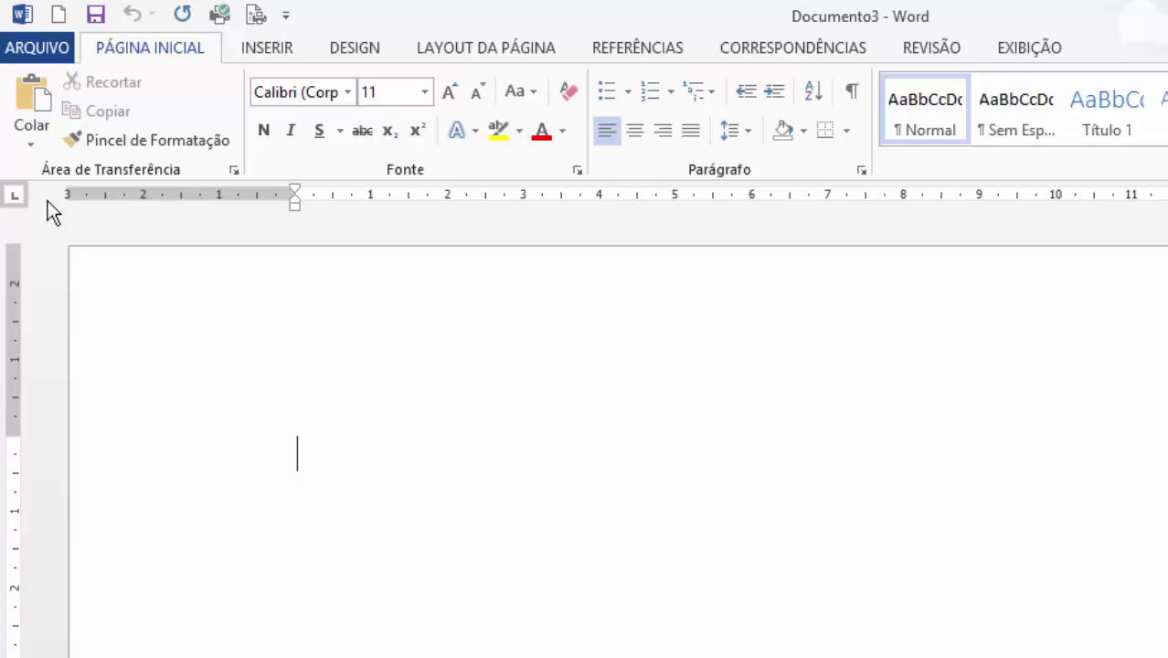
View the account information and set the Office background to Circuito.
{"action": "left_click", "coordinate": [41, 50]}
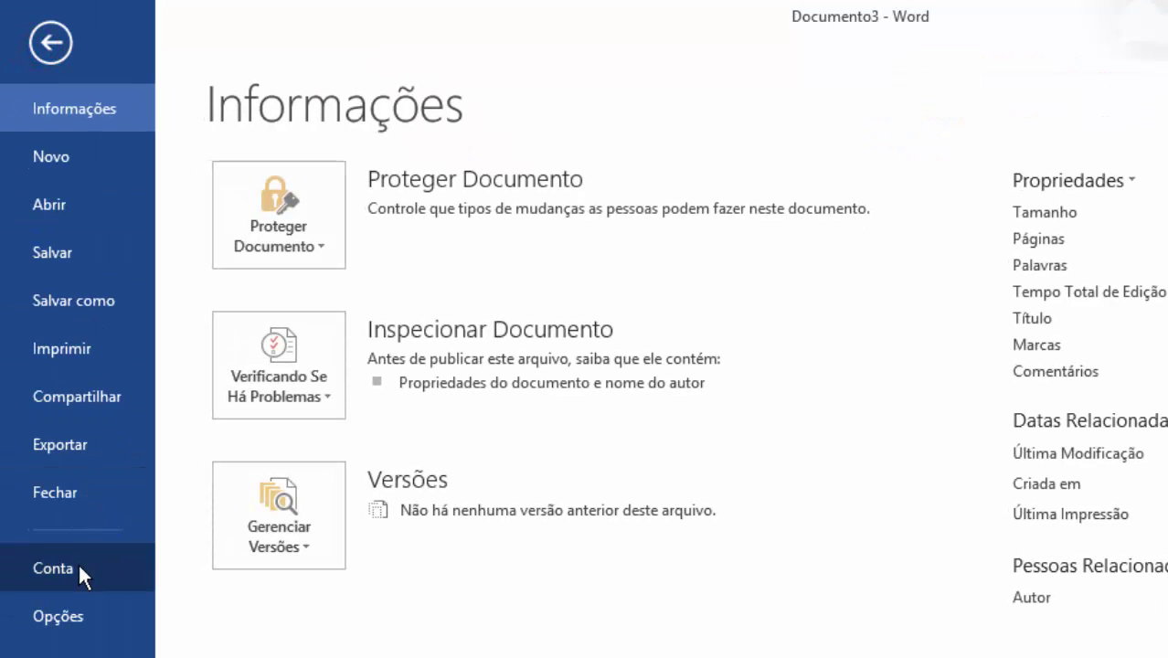
{"action": "left_click", "coordinate": [130, 568]}
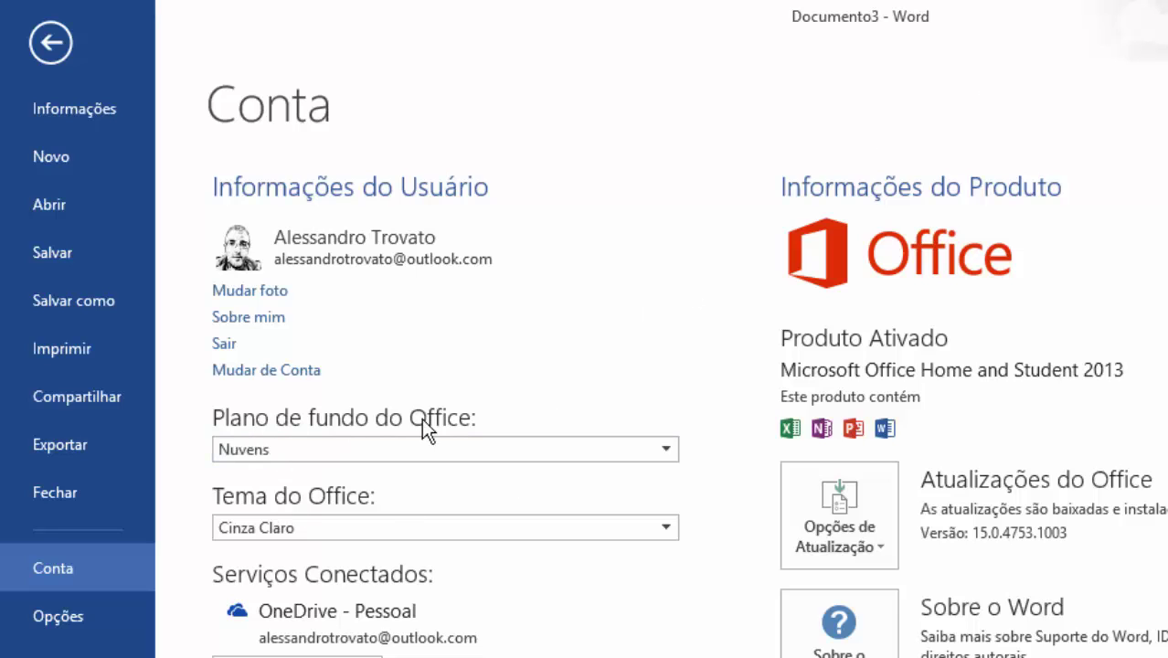
{"action": "left_click", "coordinate": [292, 450]}
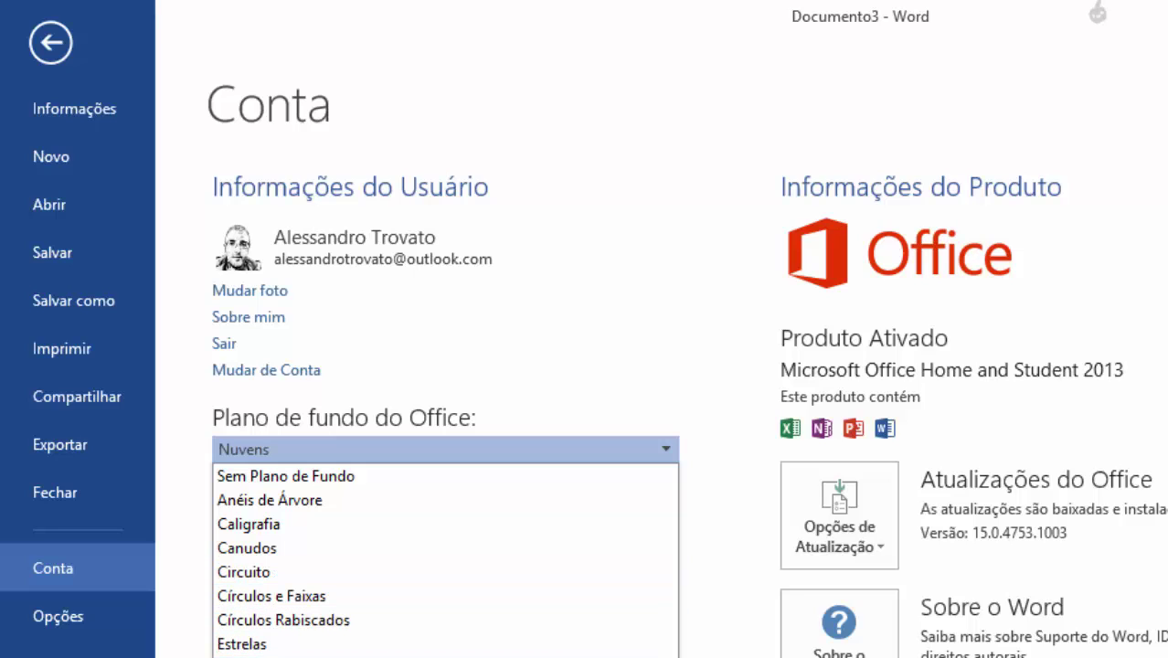
{"action": "left_click", "coordinate": [300, 567]}
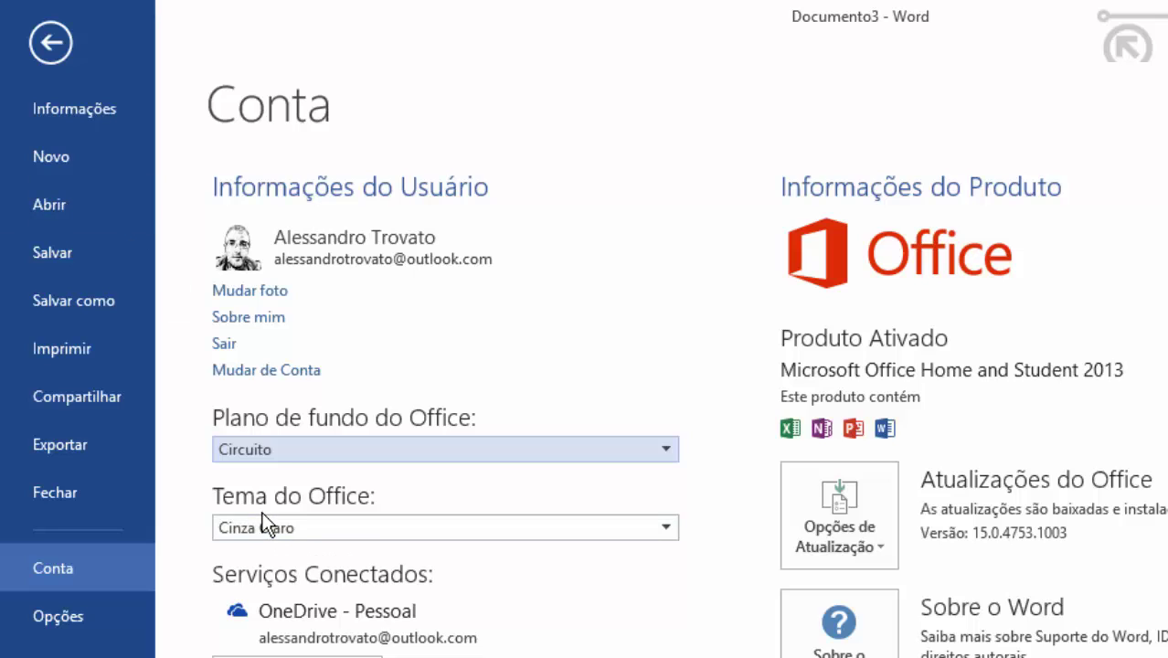
Try the Branco, Cinza Claro and Cinza Escuro Office themes, and view the document window with Cinza Escuro applied.
{"action": "left_click", "coordinate": [280, 532]}
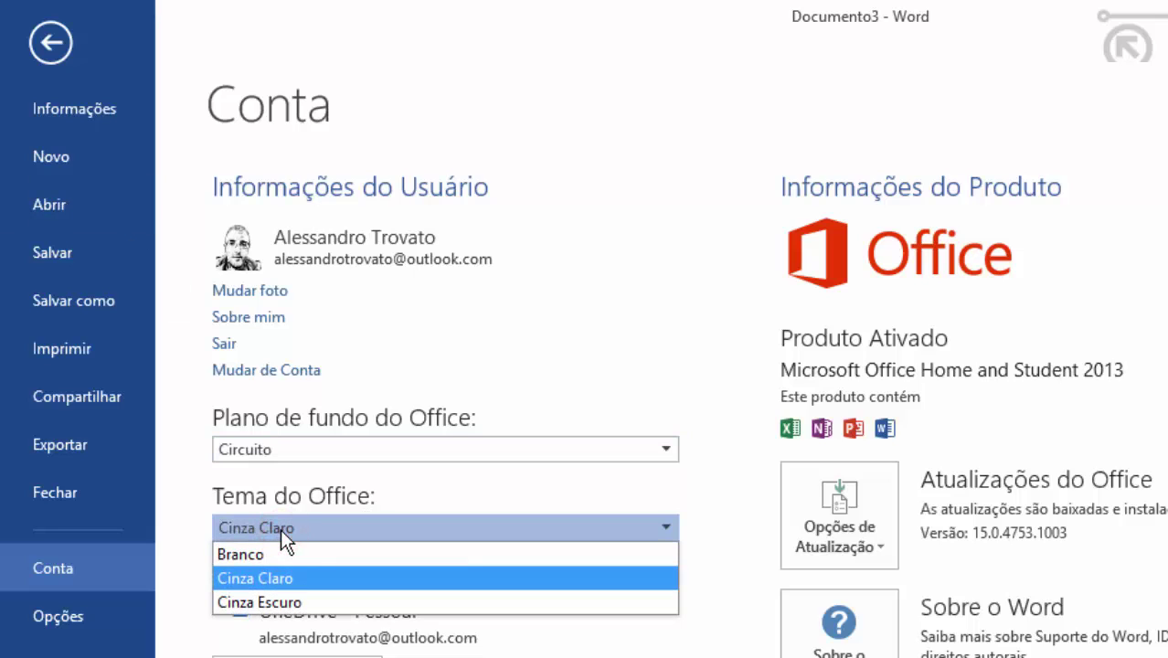
{"action": "left_click", "coordinate": [275, 552]}
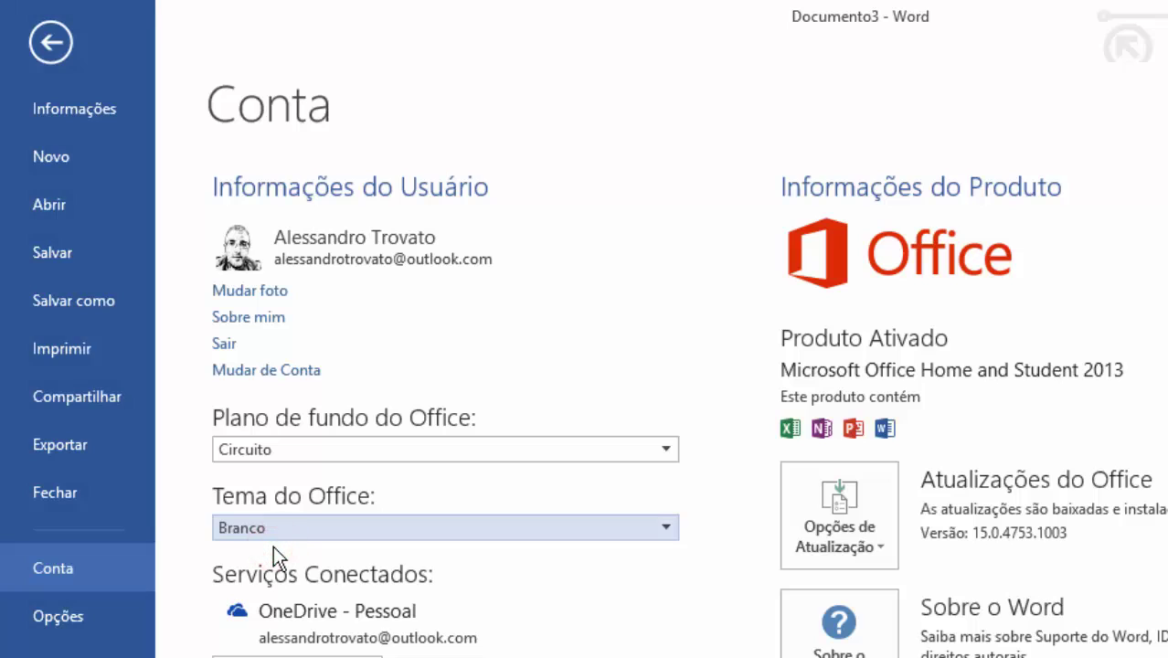
{"action": "left_click", "coordinate": [290, 525]}
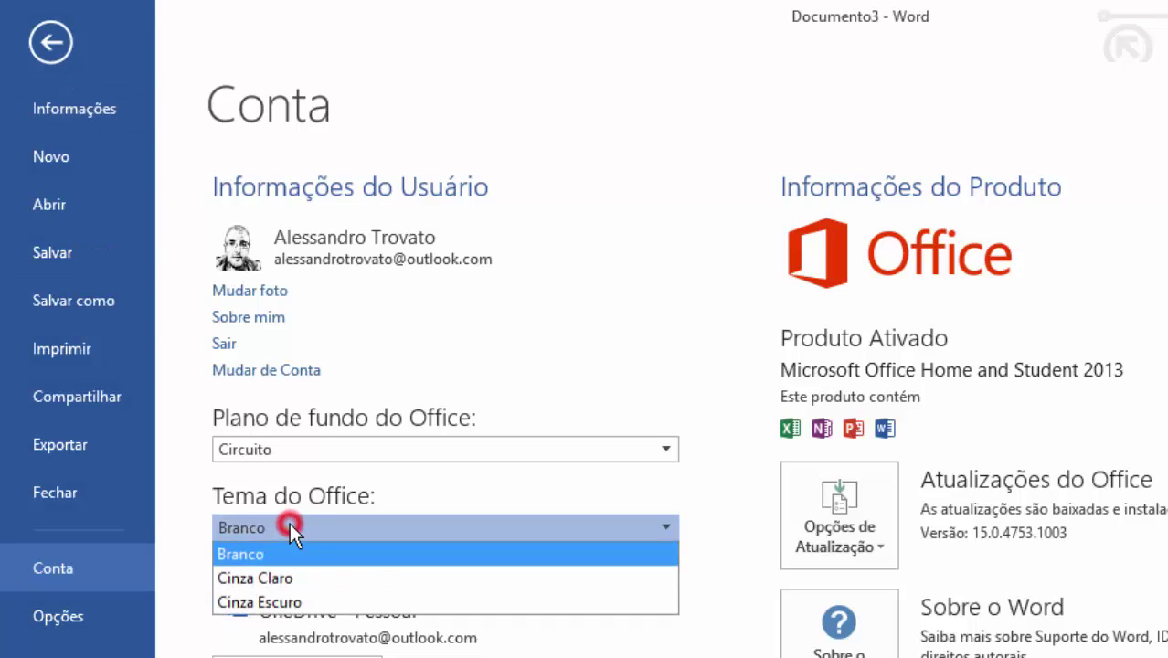
{"action": "left_click", "coordinate": [308, 600]}
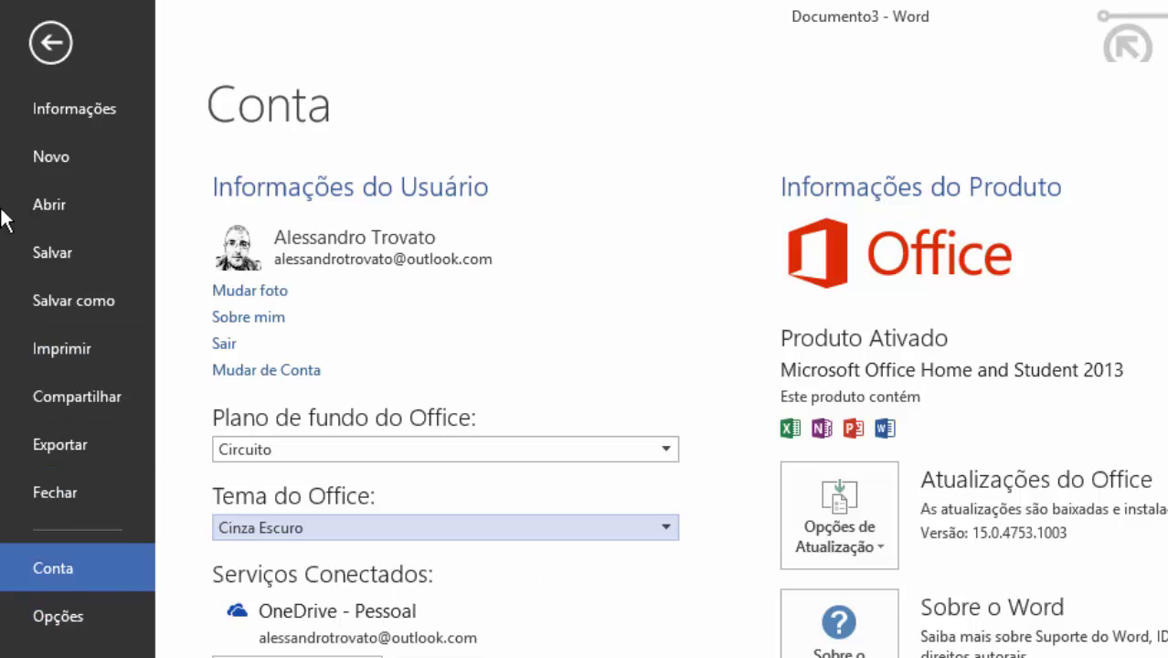
{"action": "left_click", "coordinate": [335, 527]}
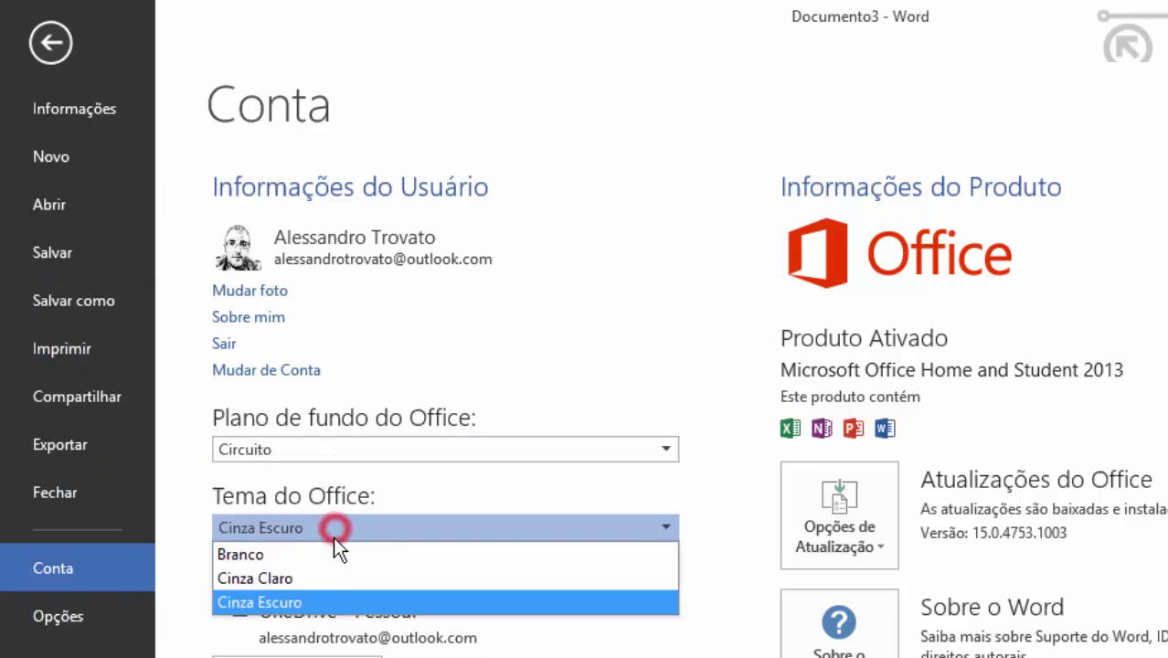
{"action": "left_click", "coordinate": [335, 571]}
{"action": "left_click", "coordinate": [316, 528]}
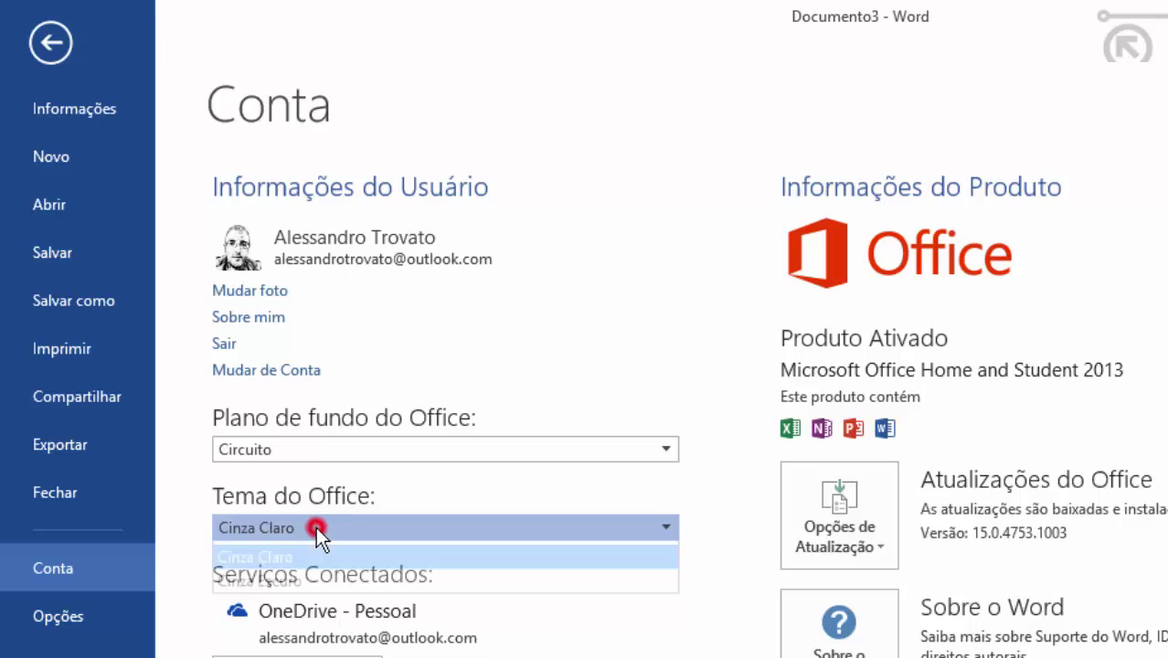
{"action": "left_click", "coordinate": [303, 603]}
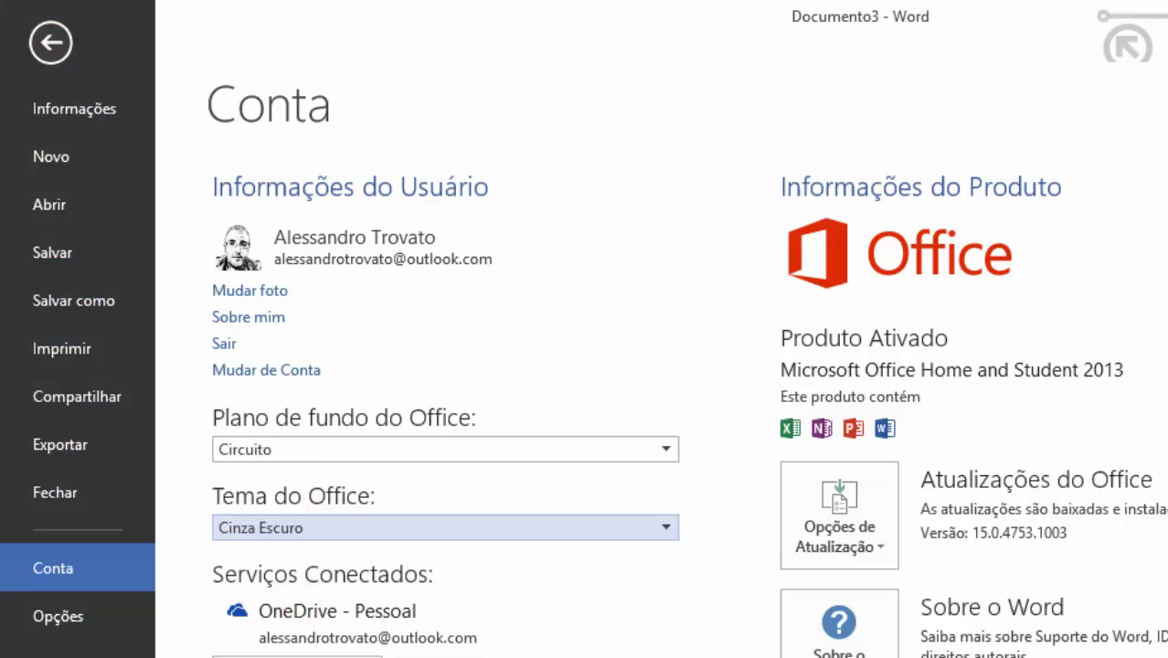
{"action": "left_click", "coordinate": [46, 40]}
{"action": "left_click", "coordinate": [925, 357]}
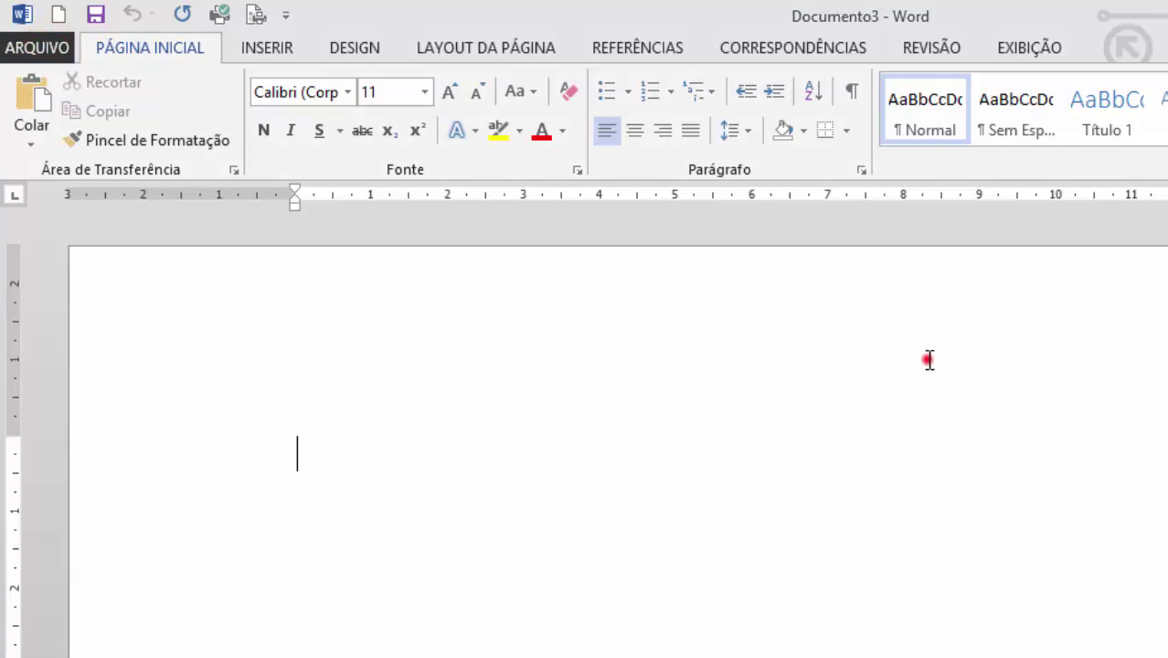
Set the Office theme to Branco in the account settings and return to the document.
{"action": "left_click", "coordinate": [22, 19]}
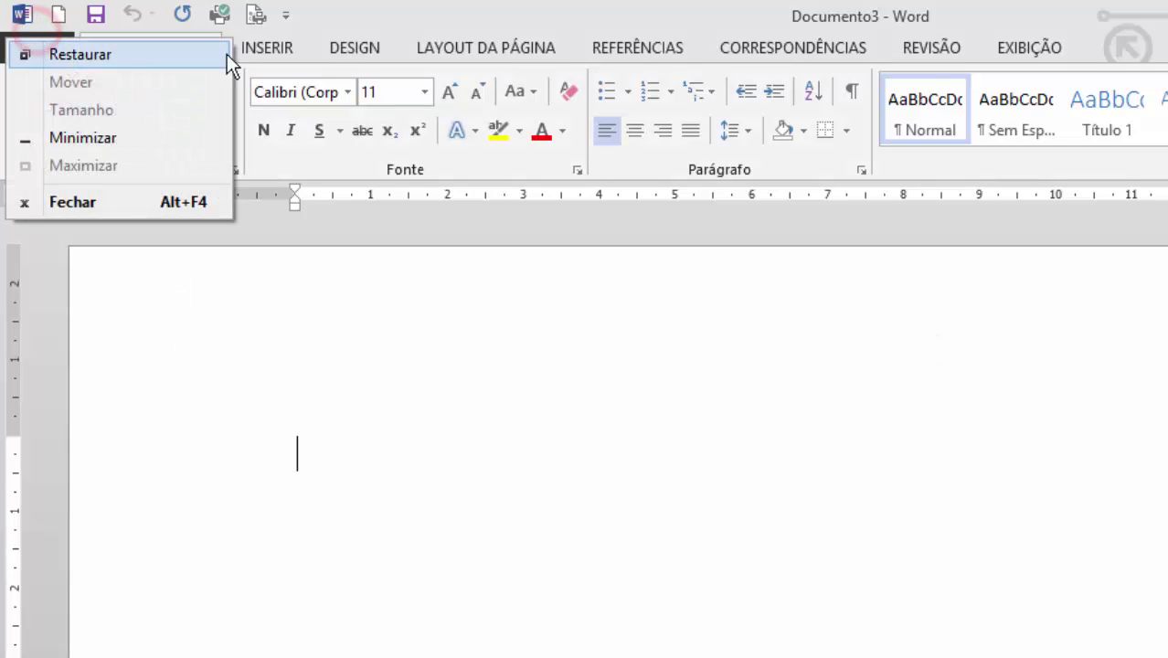
{"action": "left_click", "coordinate": [365, 325]}
{"action": "left_click", "coordinate": [48, 52]}
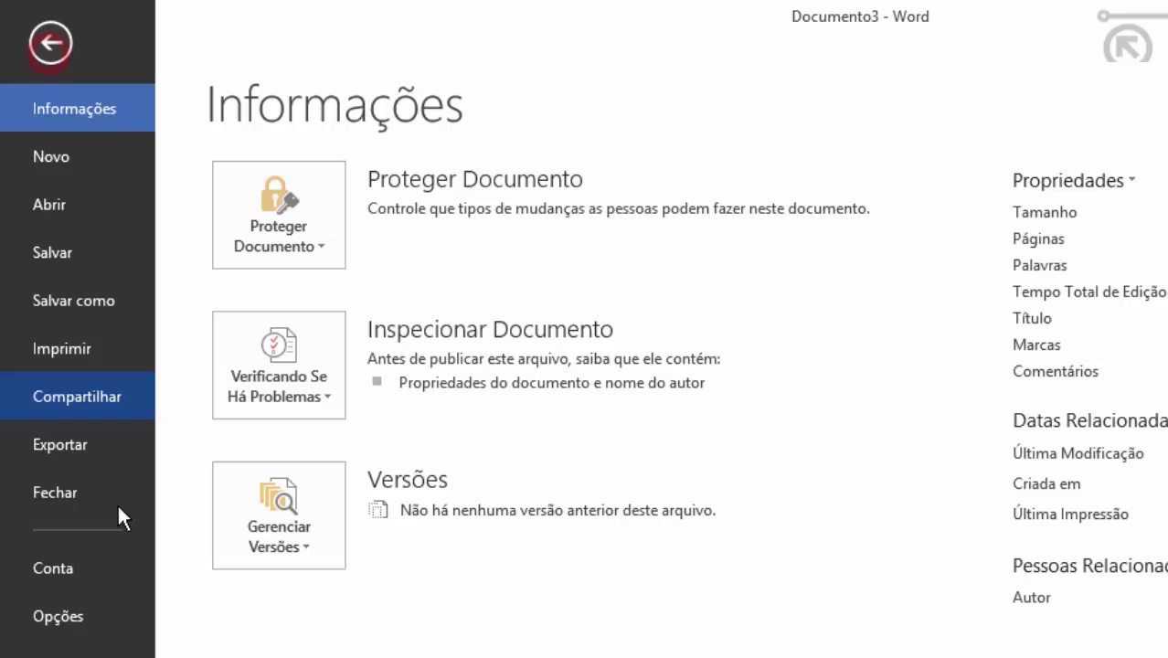
{"action": "left_click", "coordinate": [82, 576]}
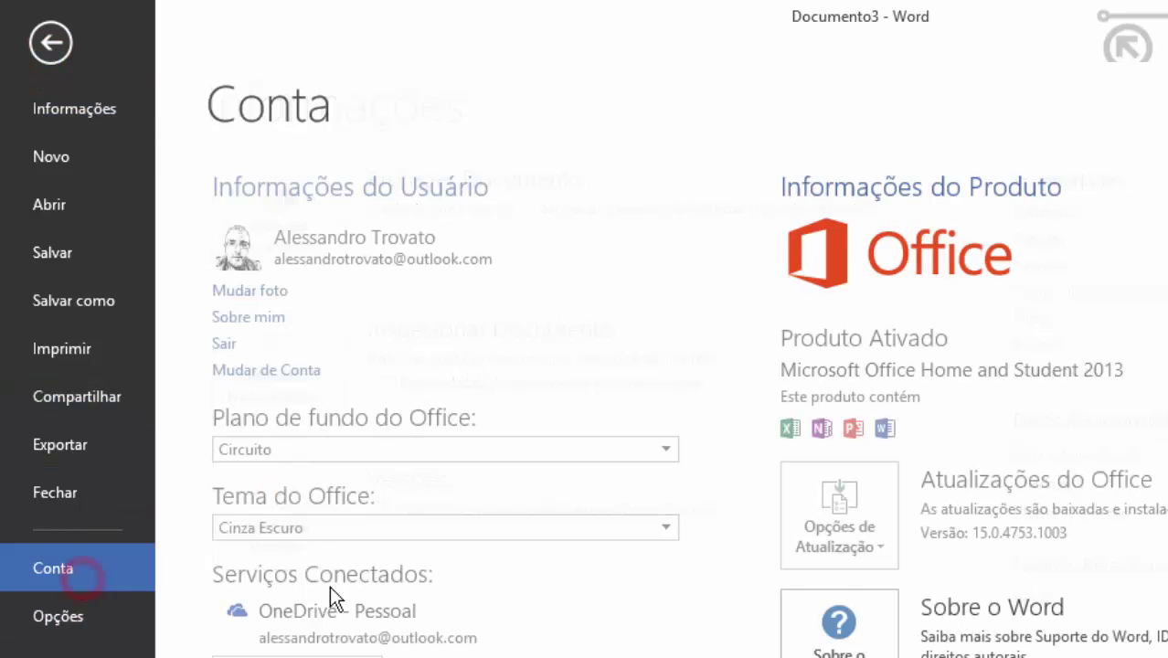
{"action": "left_click", "coordinate": [356, 525]}
{"action": "left_click", "coordinate": [305, 555]}
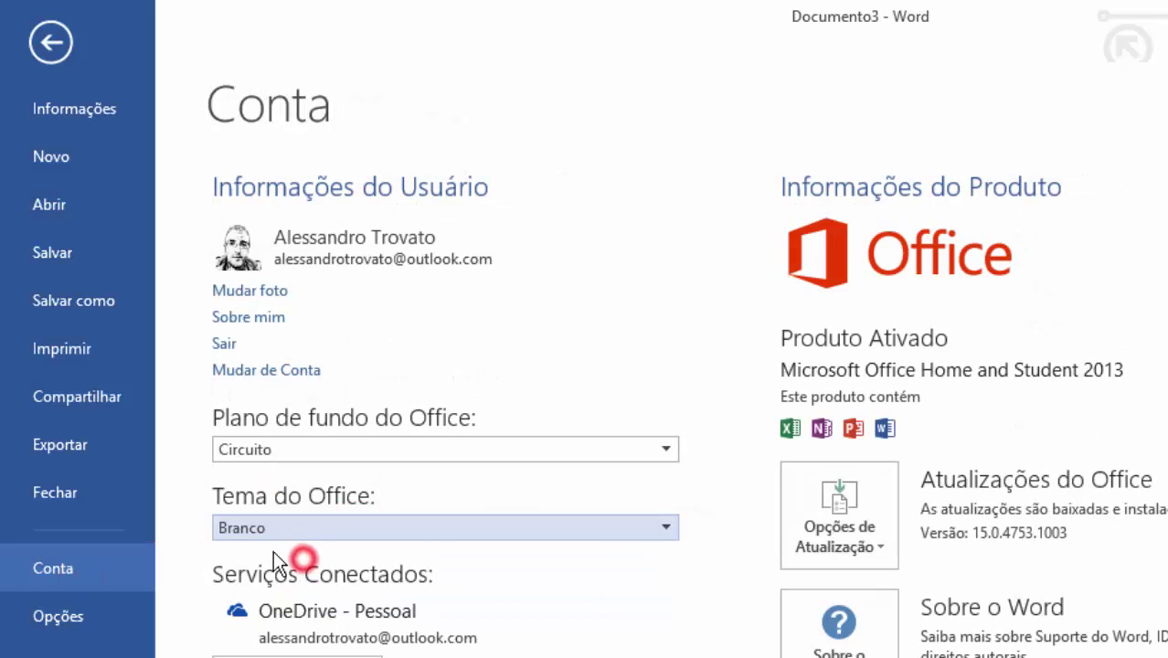
{"action": "left_click", "coordinate": [66, 57]}
{"action": "left_click", "coordinate": [349, 456]}
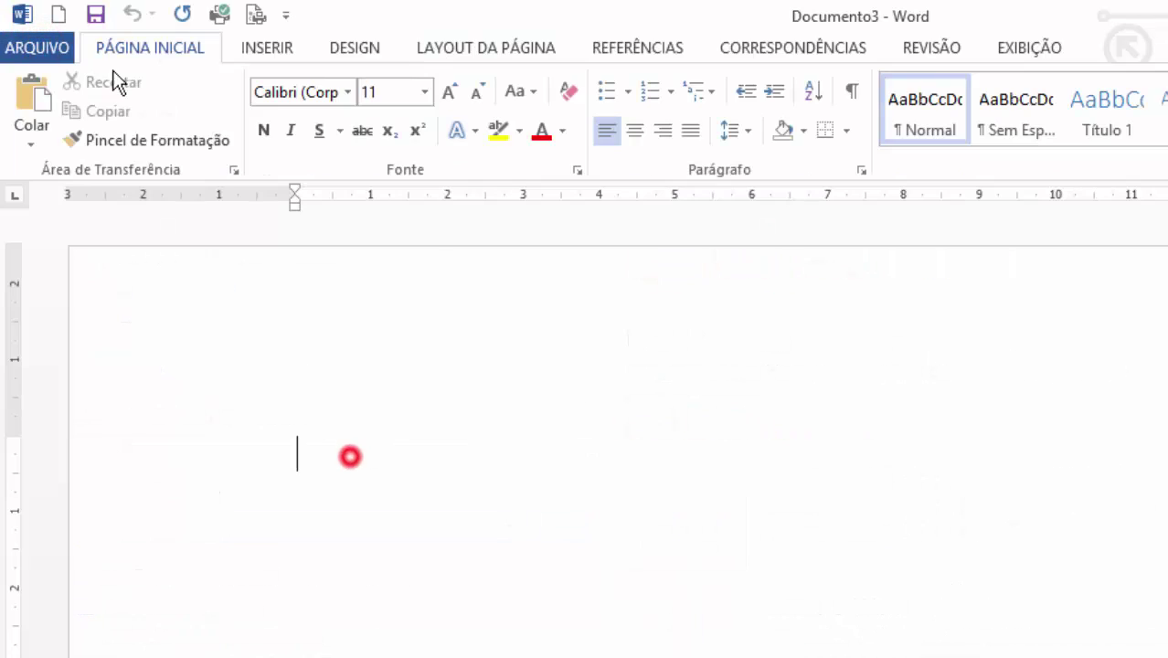
Review the account's product and update information, and view and close the About Word details.
{"action": "left_click", "coordinate": [27, 50]}
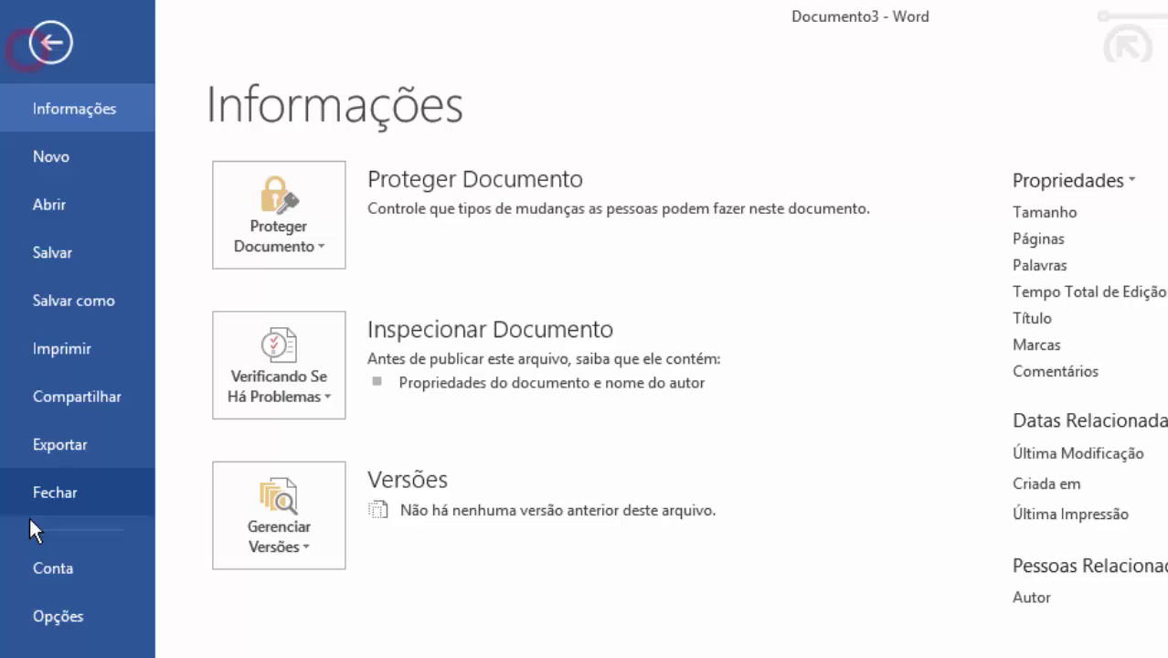
{"action": "left_click", "coordinate": [66, 573]}
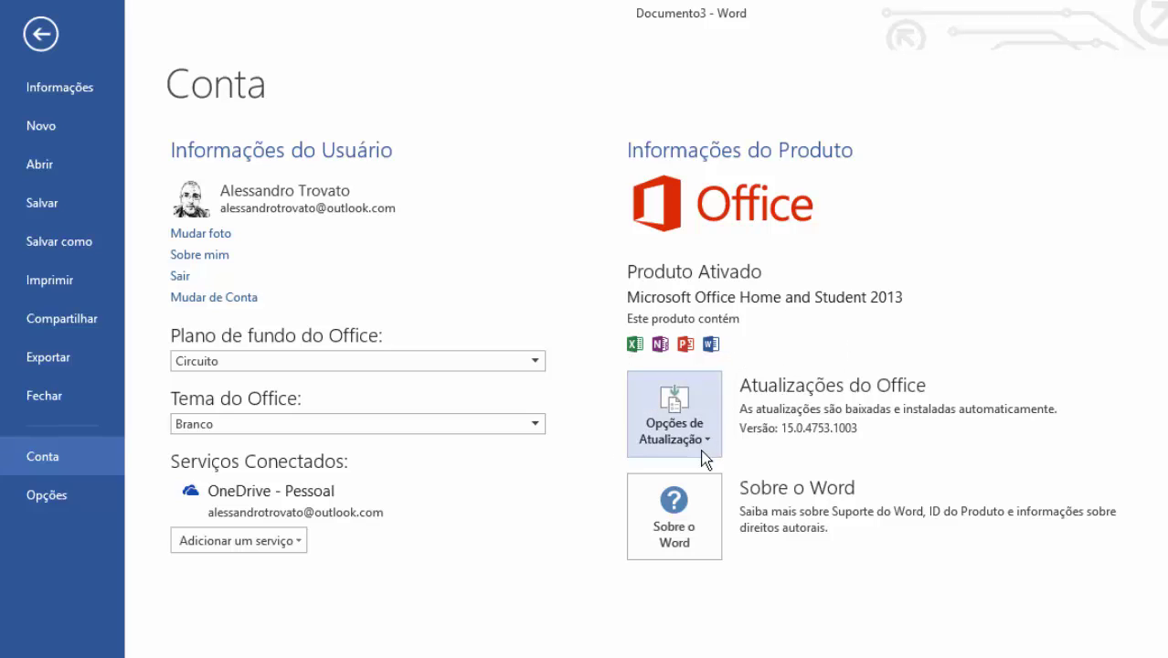
{"action": "left_click", "coordinate": [694, 498]}
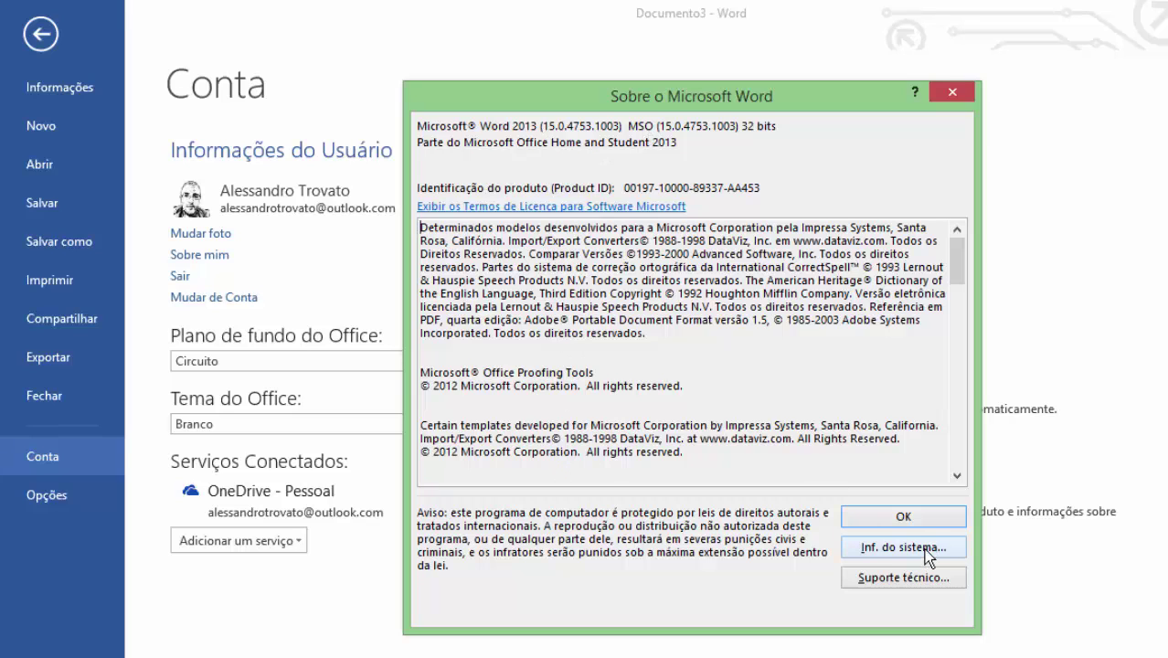
{"action": "left_click", "coordinate": [903, 518]}
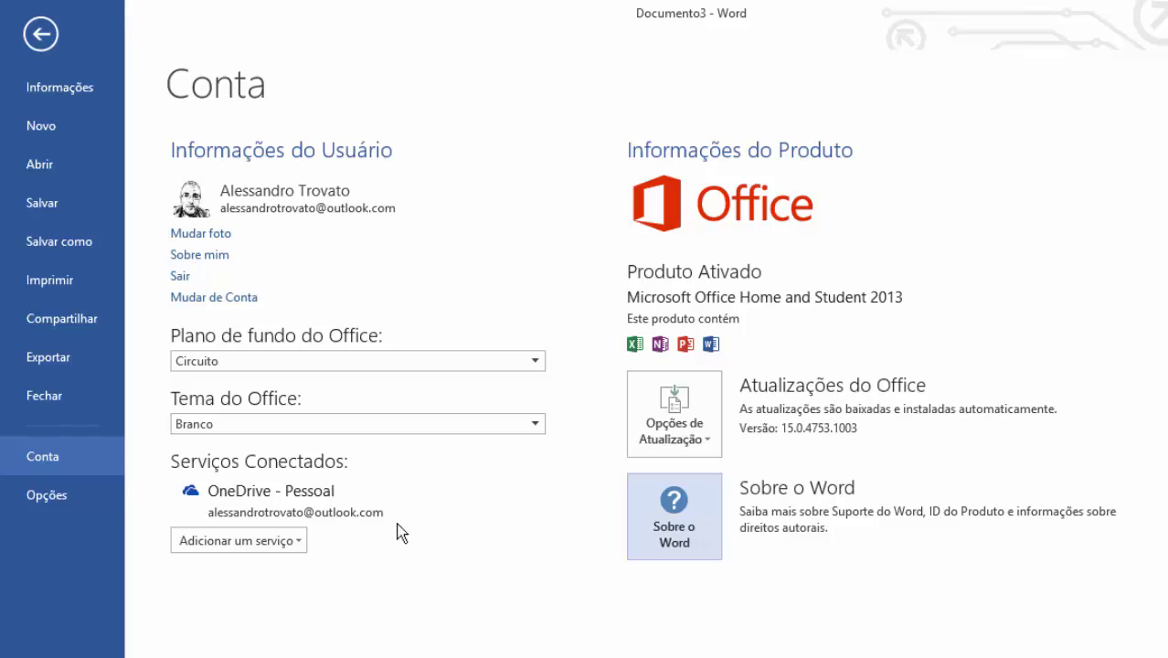
Open the Word options, turn live preview off and on again, and highlight the user initials in the general settings.
{"action": "left_click", "coordinate": [74, 494]}
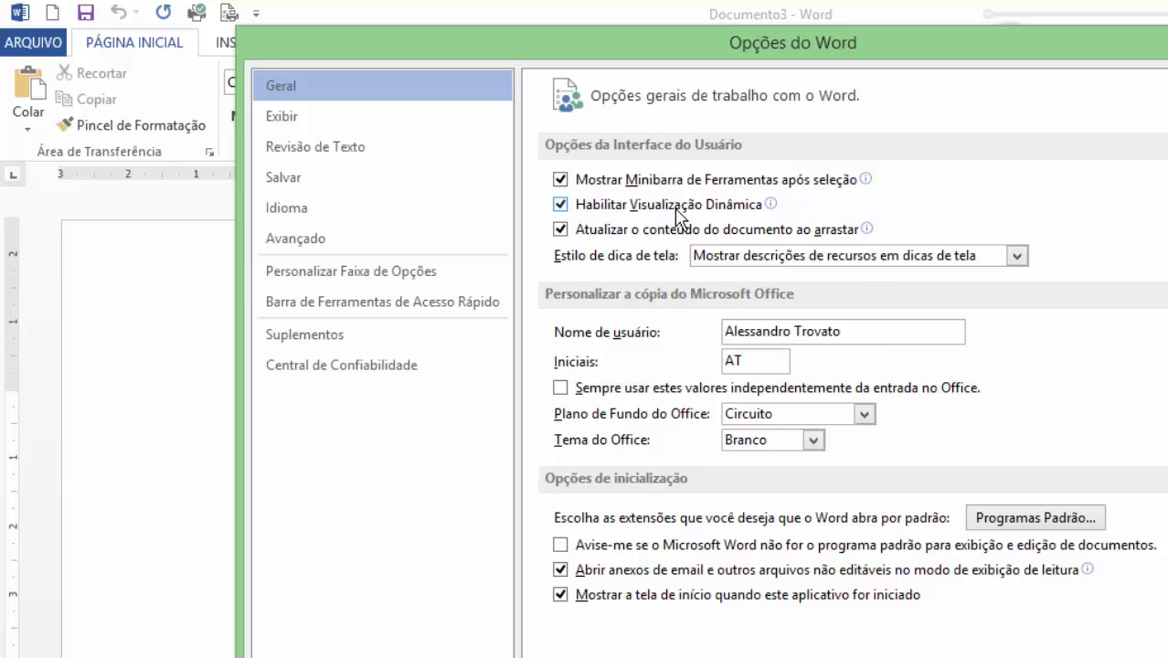
{"action": "mouse_move", "coordinate": [935, 290]}
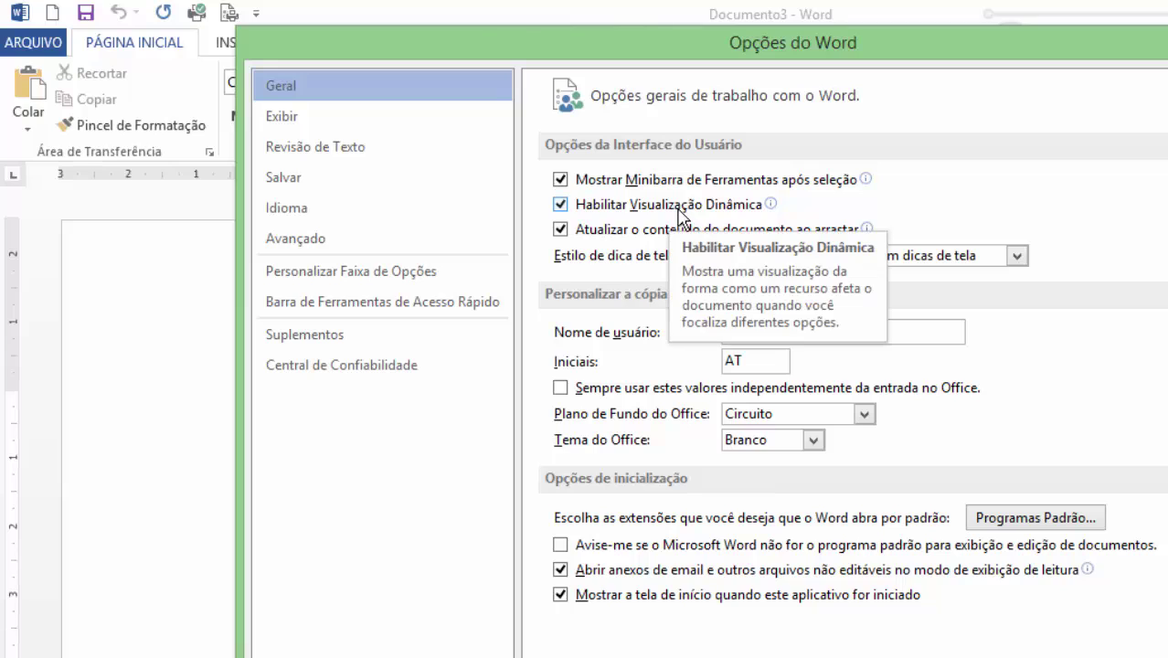
{"action": "left_click", "coordinate": [560, 204]}
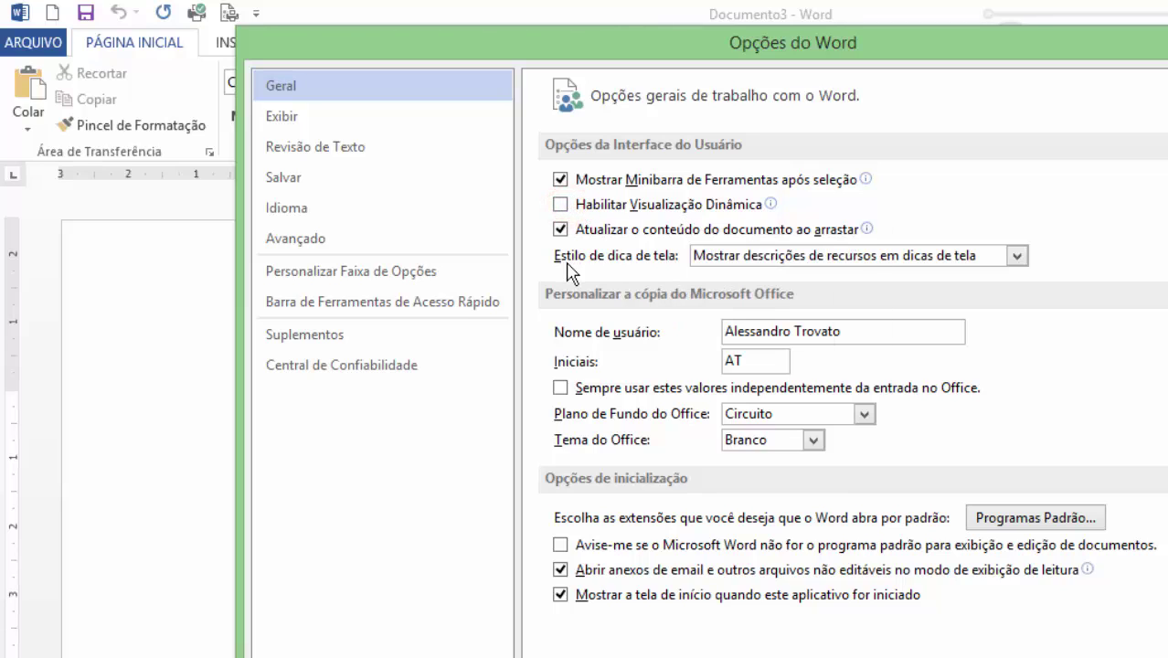
{"action": "left_click", "coordinate": [559, 204]}
{"action": "left_click_drag", "start_coordinate": [862, 331], "coordinate": [644, 360]}
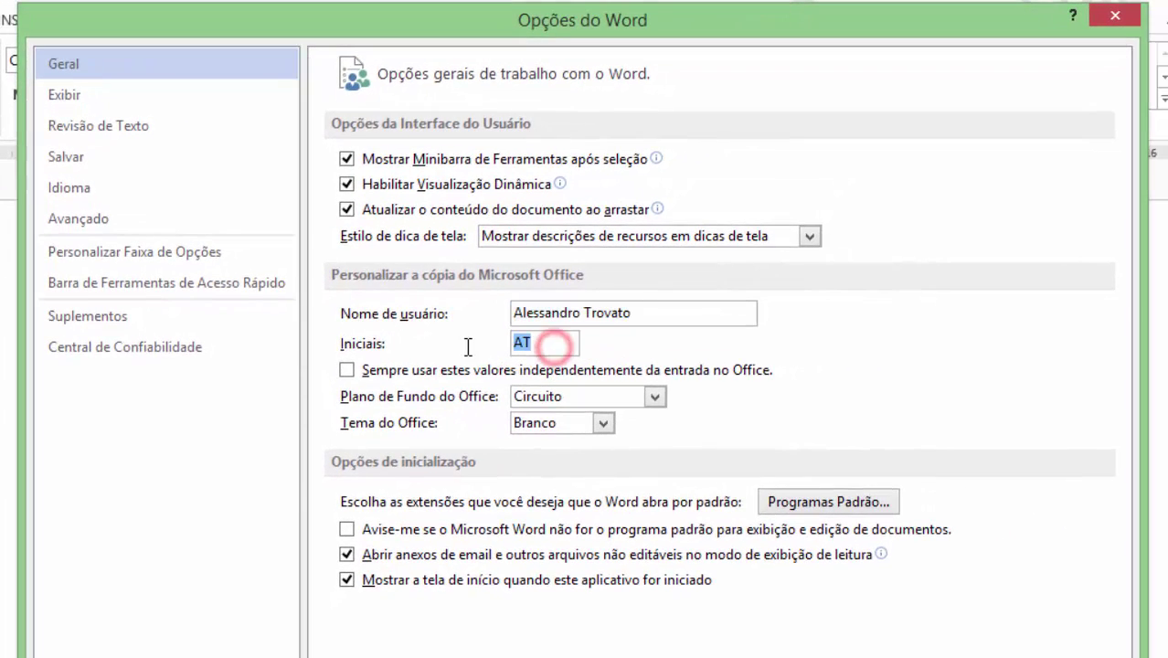
Set the Office background to Submerso and the Office theme to Cinza Escuro in the general options, and apply them.
{"action": "left_click", "coordinate": [577, 396]}
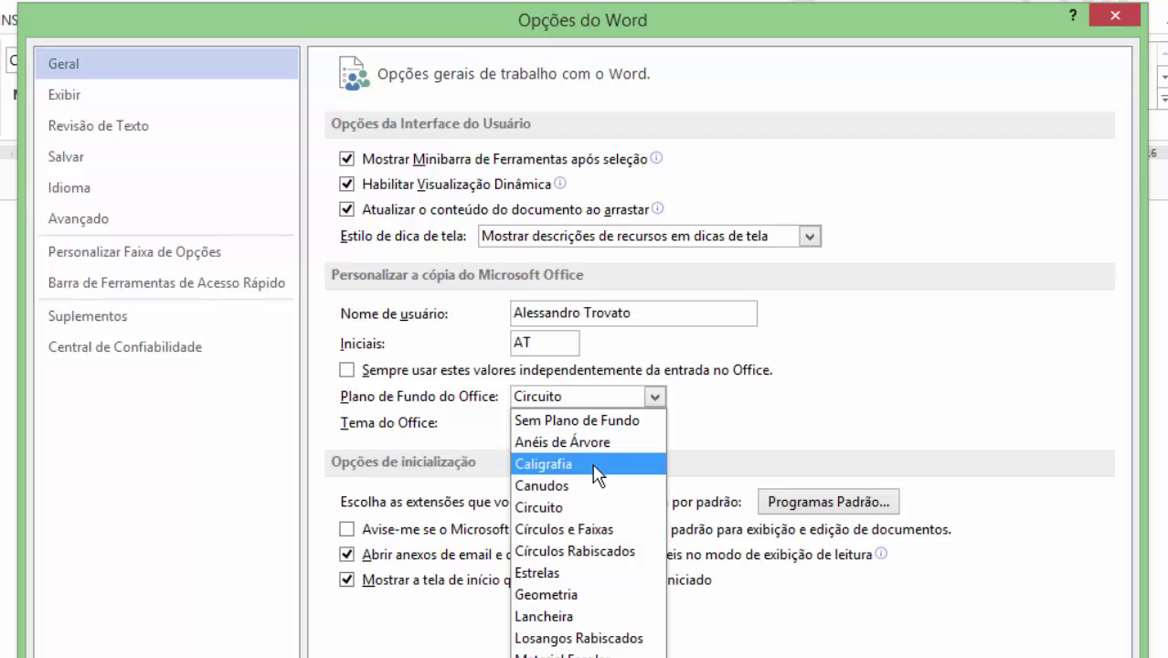
{"action": "left_click", "coordinate": [548, 657]}
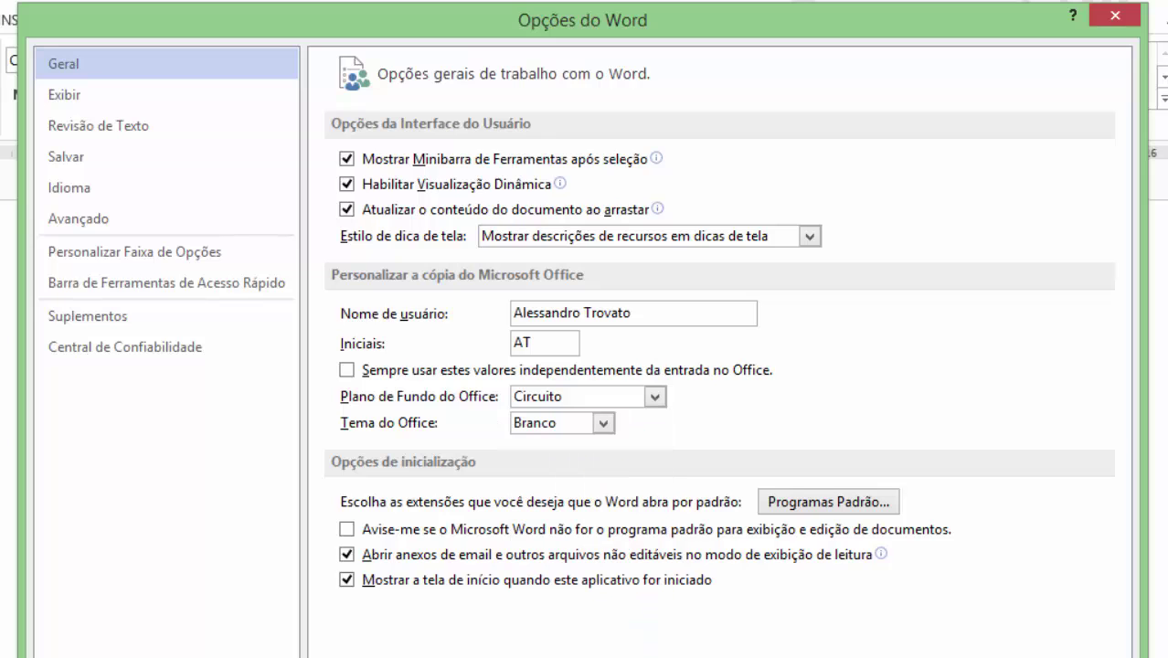
{"action": "left_click", "coordinate": [556, 424]}
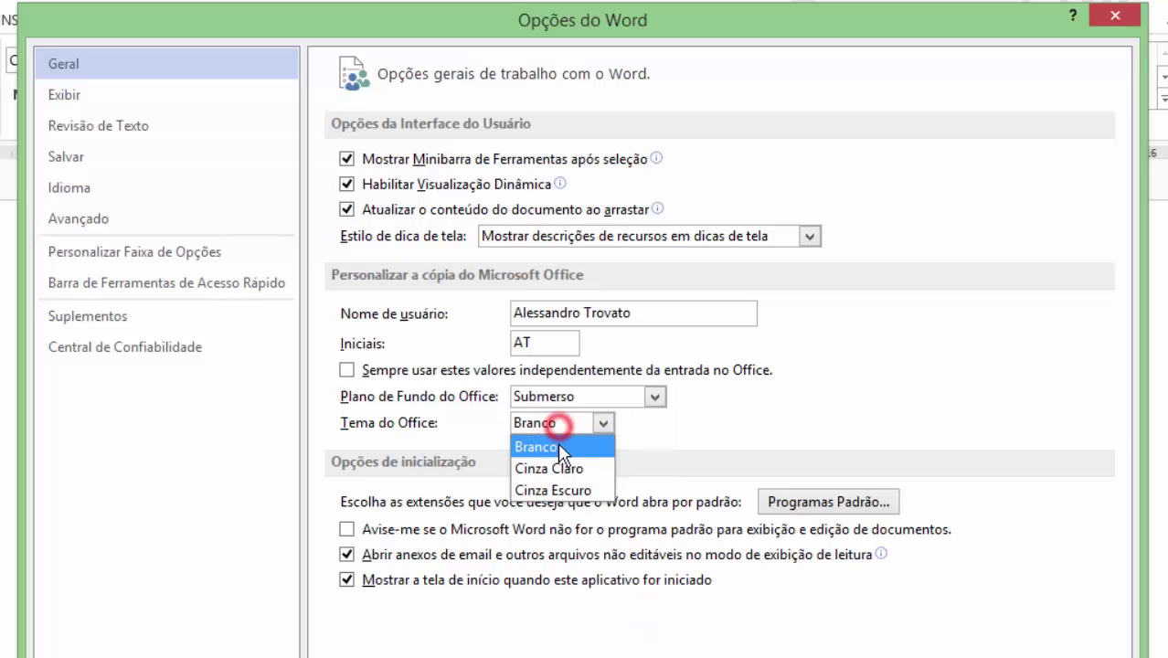
{"action": "left_click", "coordinate": [551, 490]}
{"action": "key", "text": "Return"}
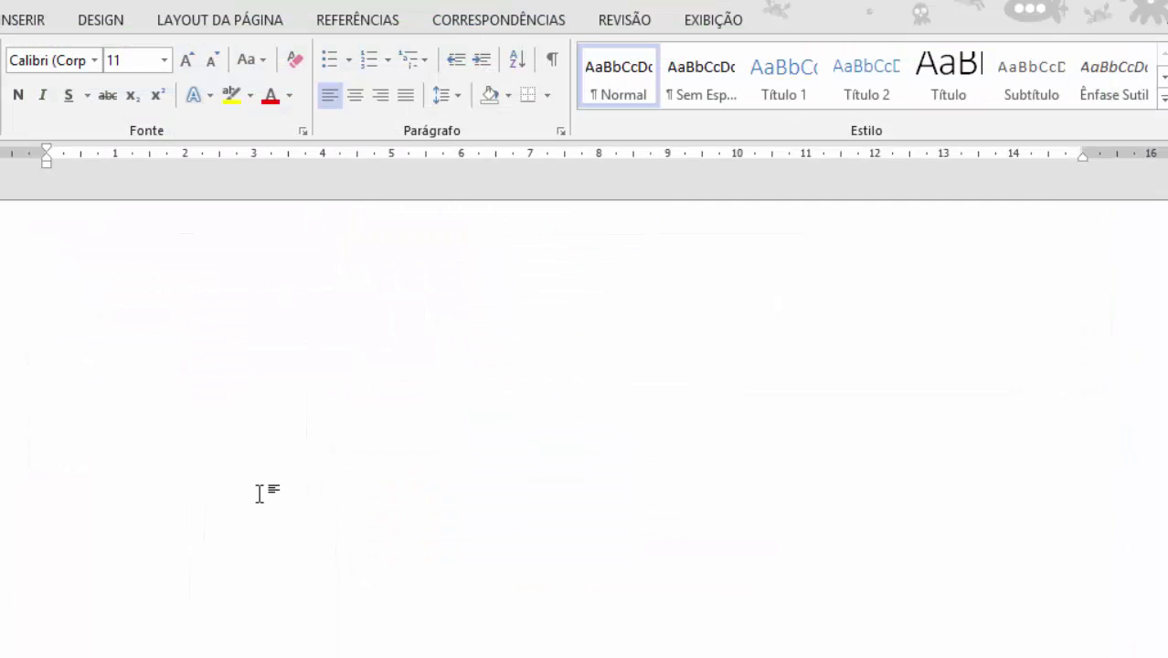
{"action": "left_click", "coordinate": [410, 356]}
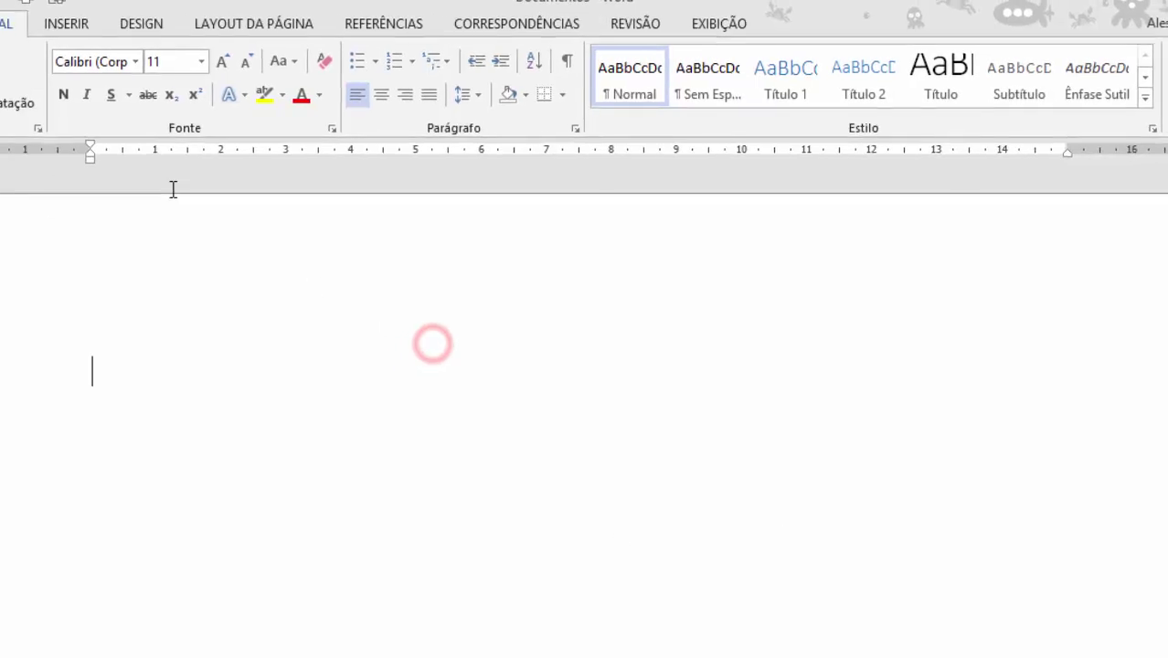
Review the Exibir, Revisão de Texto and Salvar settings in the Word options and close the dialog.
{"action": "left_click", "coordinate": [23, 34]}
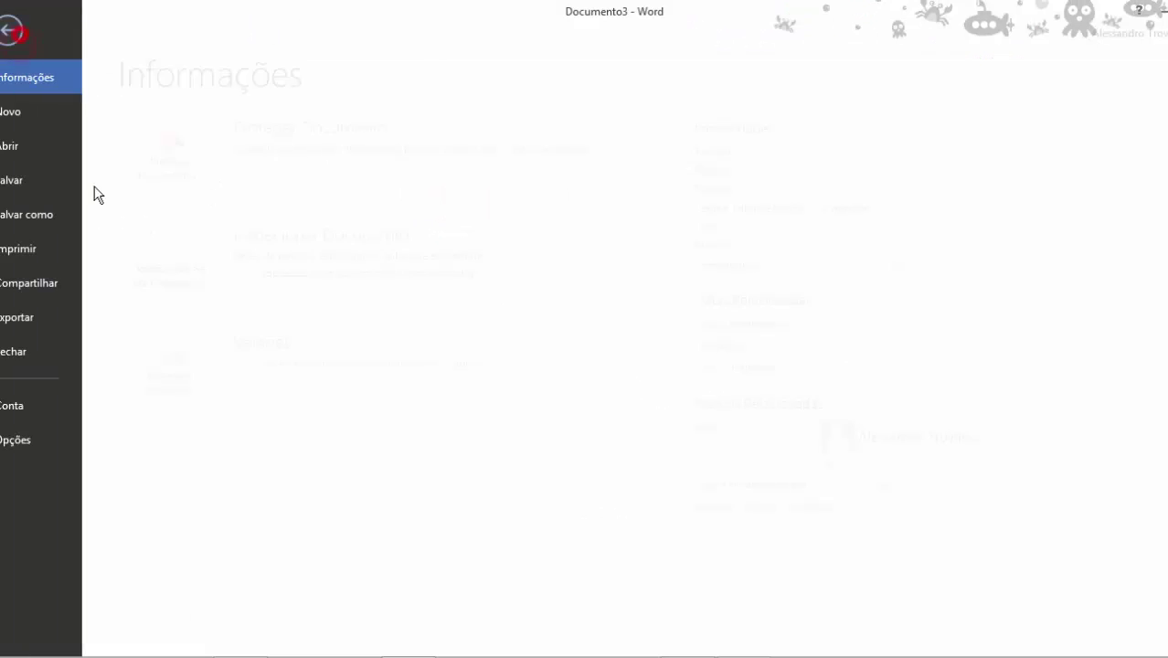
{"action": "left_click", "coordinate": [60, 446]}
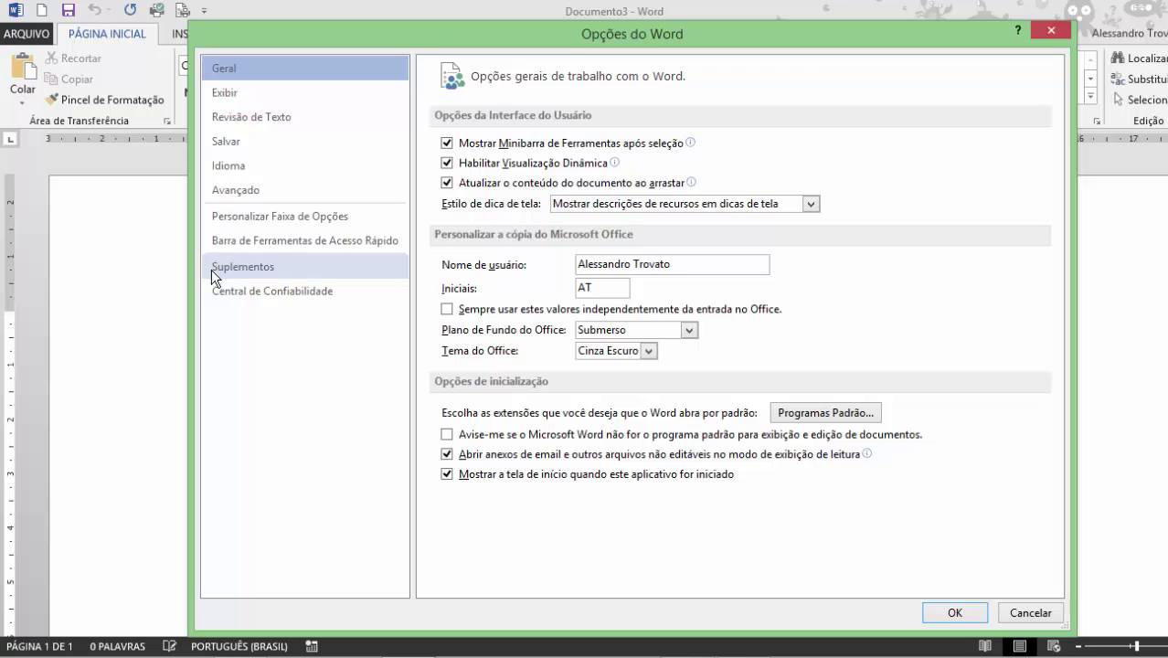
{"action": "left_click", "coordinate": [229, 92]}
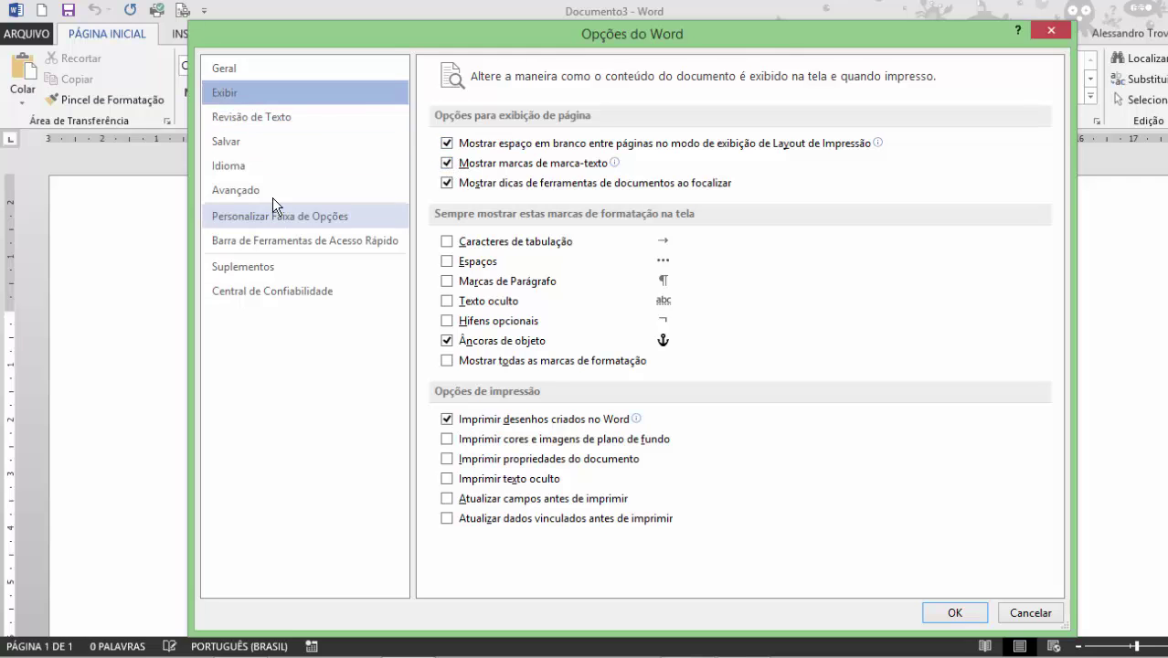
{"action": "left_click", "coordinate": [276, 122]}
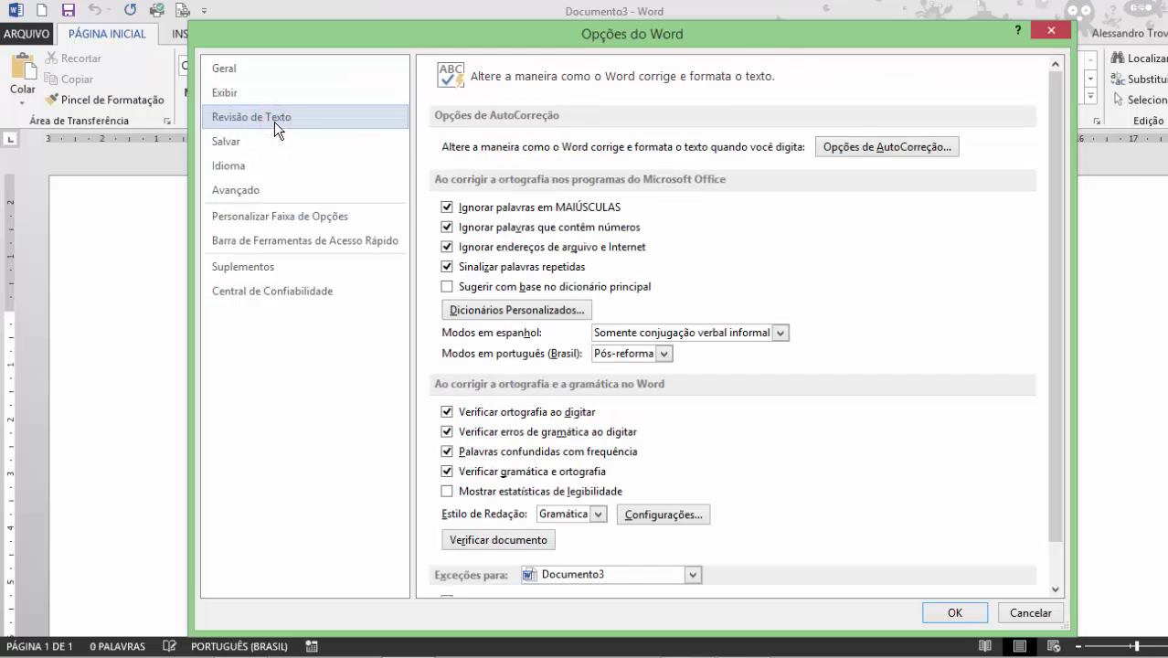
{"action": "left_click", "coordinate": [231, 146]}
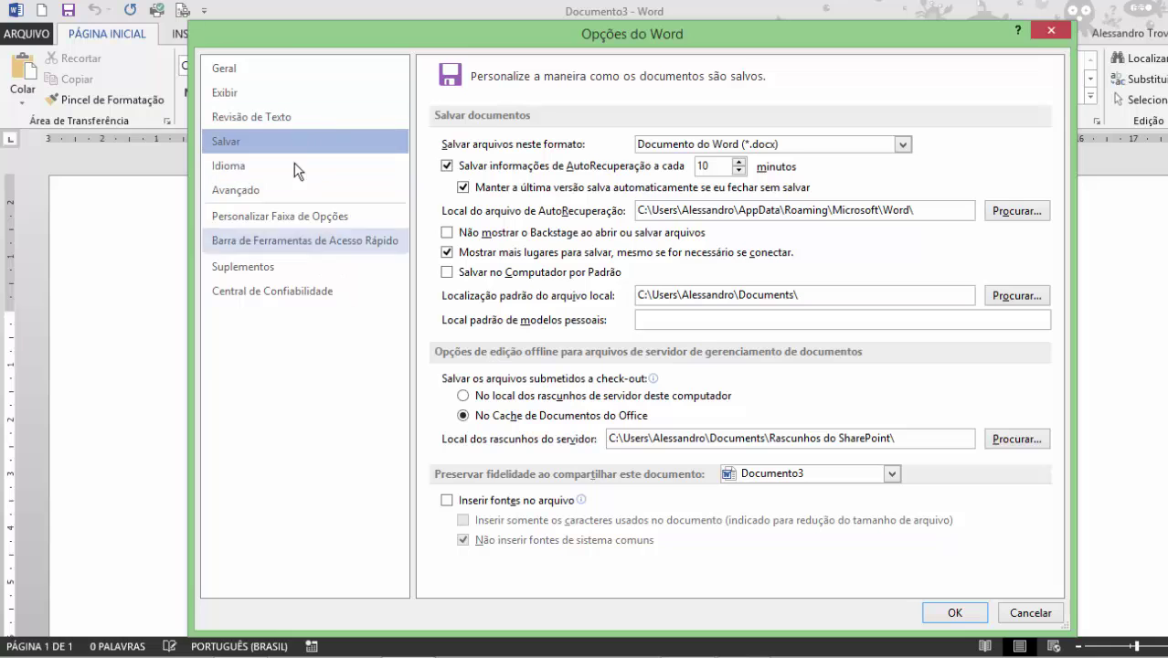
{"action": "left_click", "coordinate": [954, 612]}
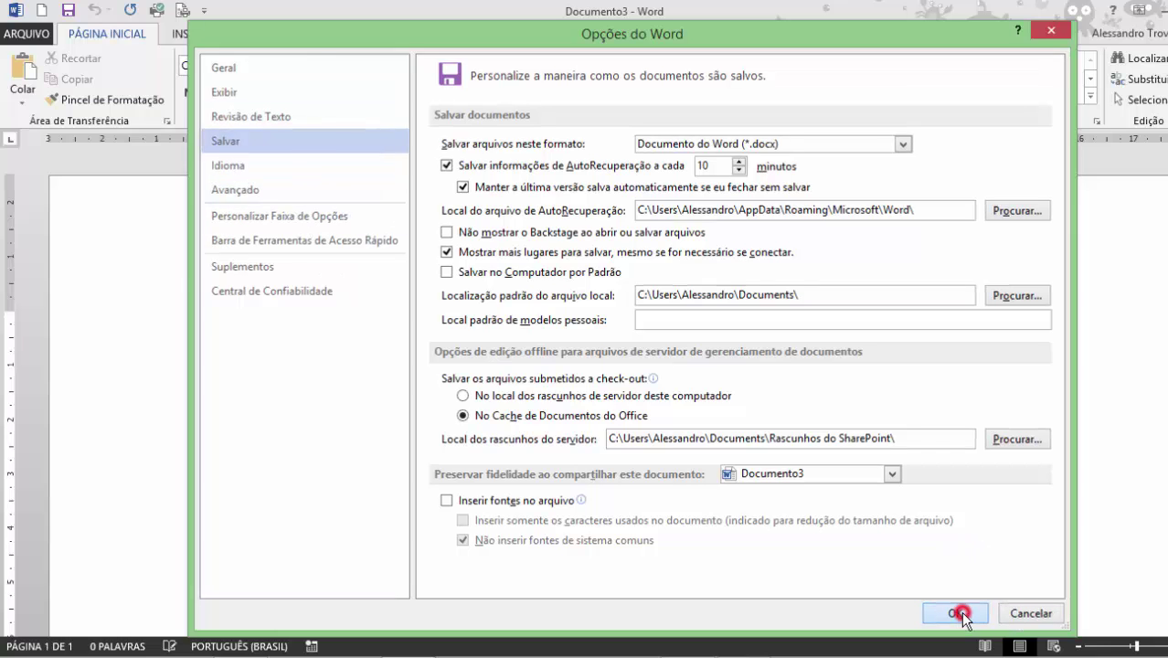
Set the Office background to Circuito in the account settings and return to the document.
{"action": "left_click", "coordinate": [26, 33]}
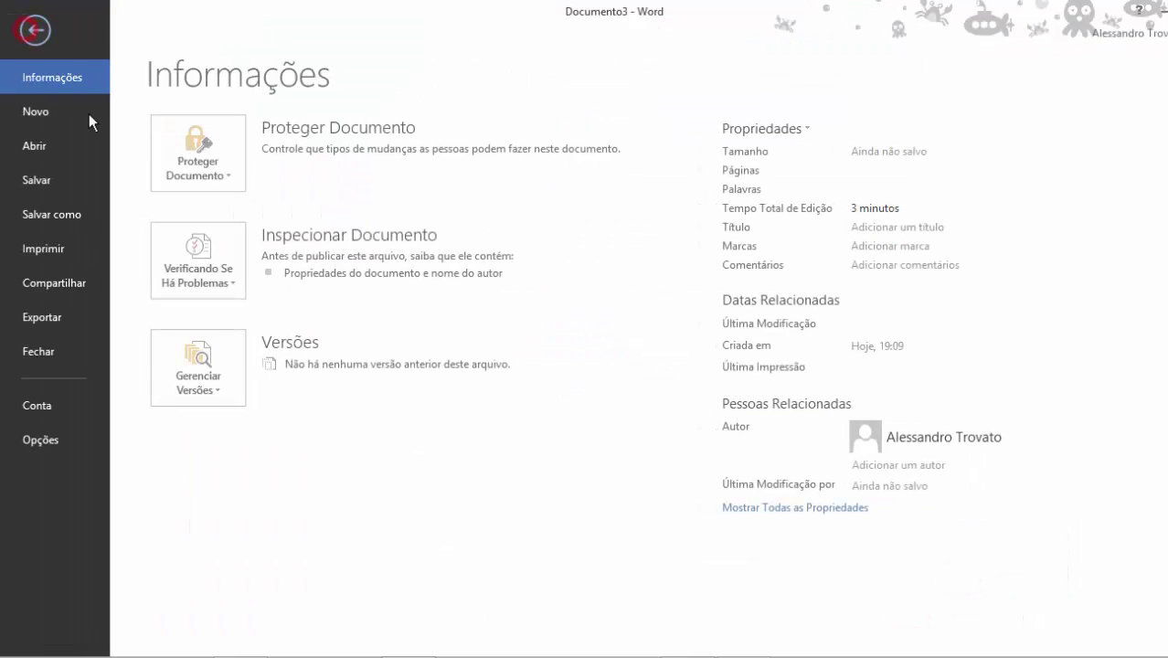
{"action": "left_click", "coordinate": [58, 409]}
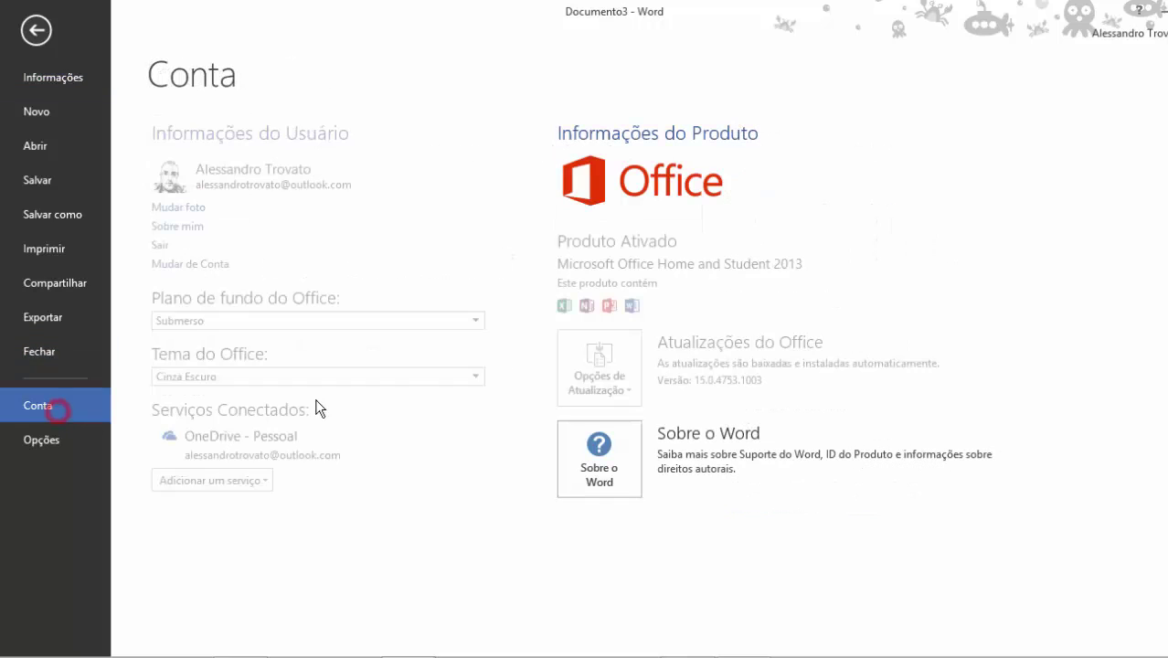
{"action": "left_click", "coordinate": [252, 319]}
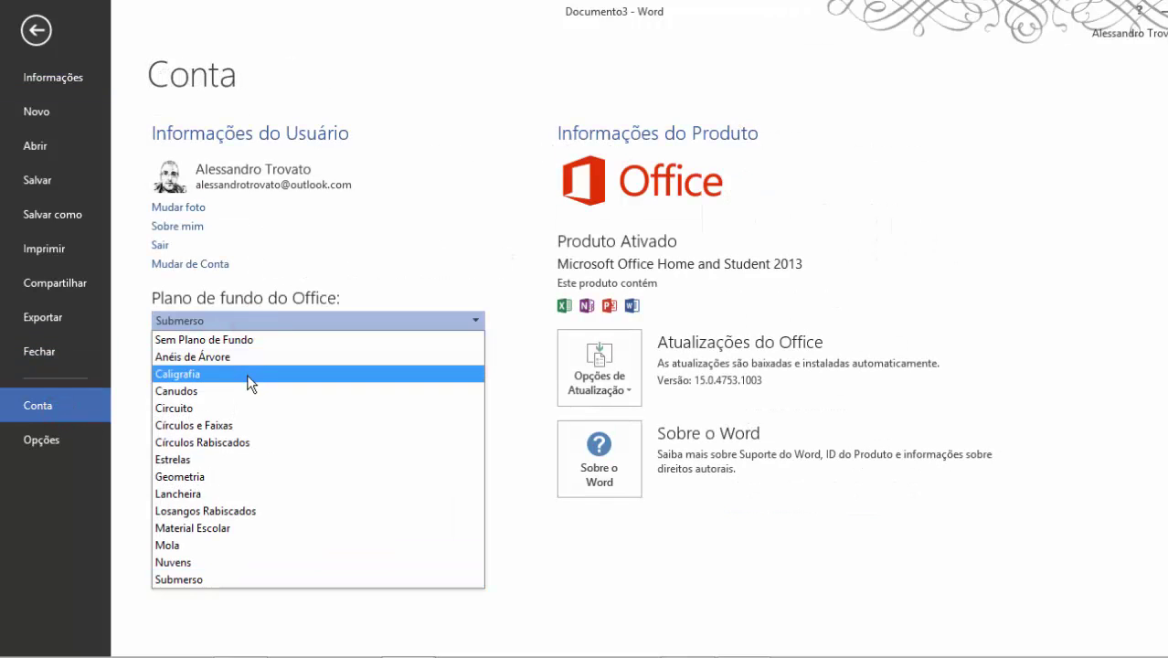
{"action": "left_click", "coordinate": [250, 408]}
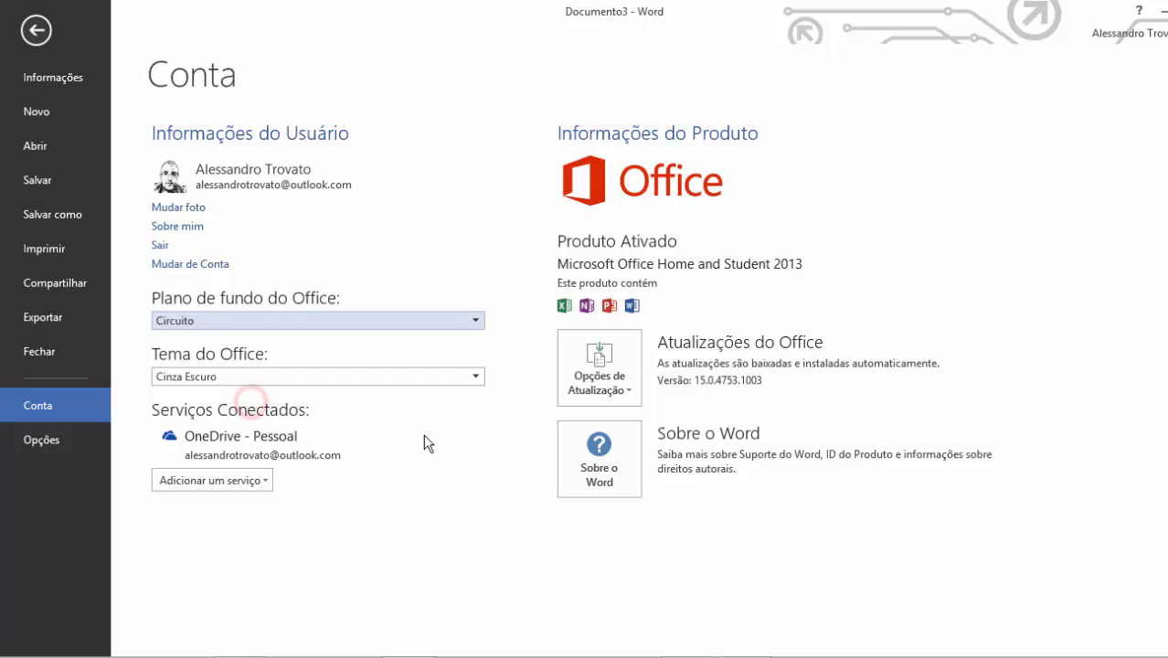
{"action": "left_click", "coordinate": [42, 31]}
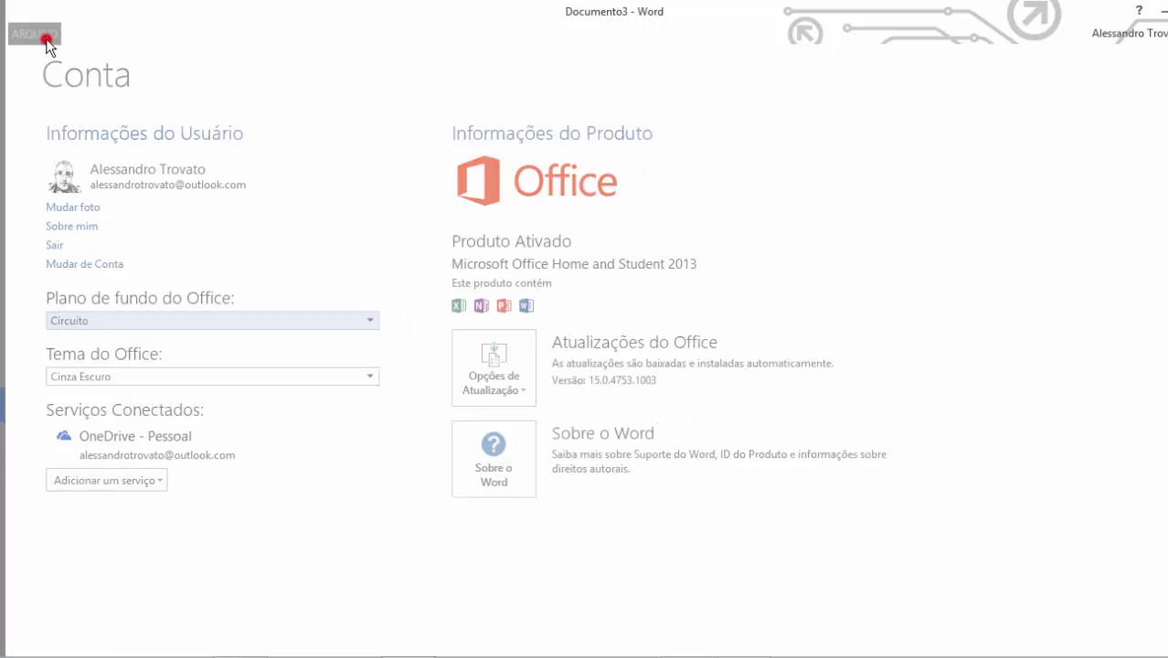
{"action": "left_click", "coordinate": [742, 343]}
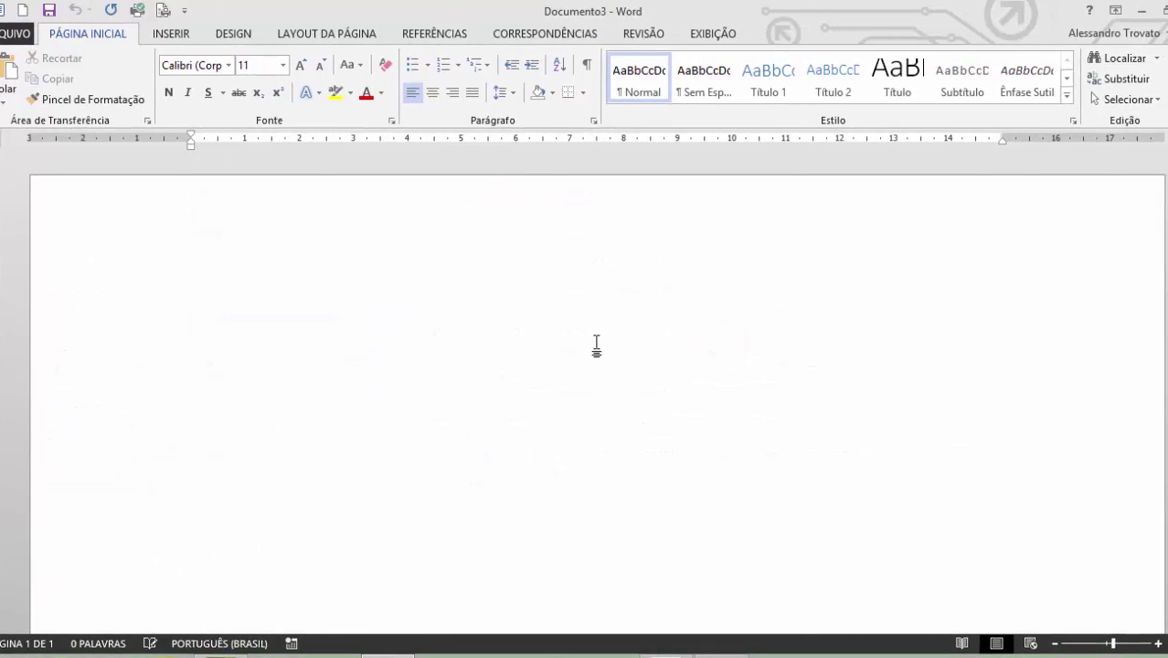
View the file commands with the document information once more and return to the blank document.
{"action": "left_click", "coordinate": [11, 33]}
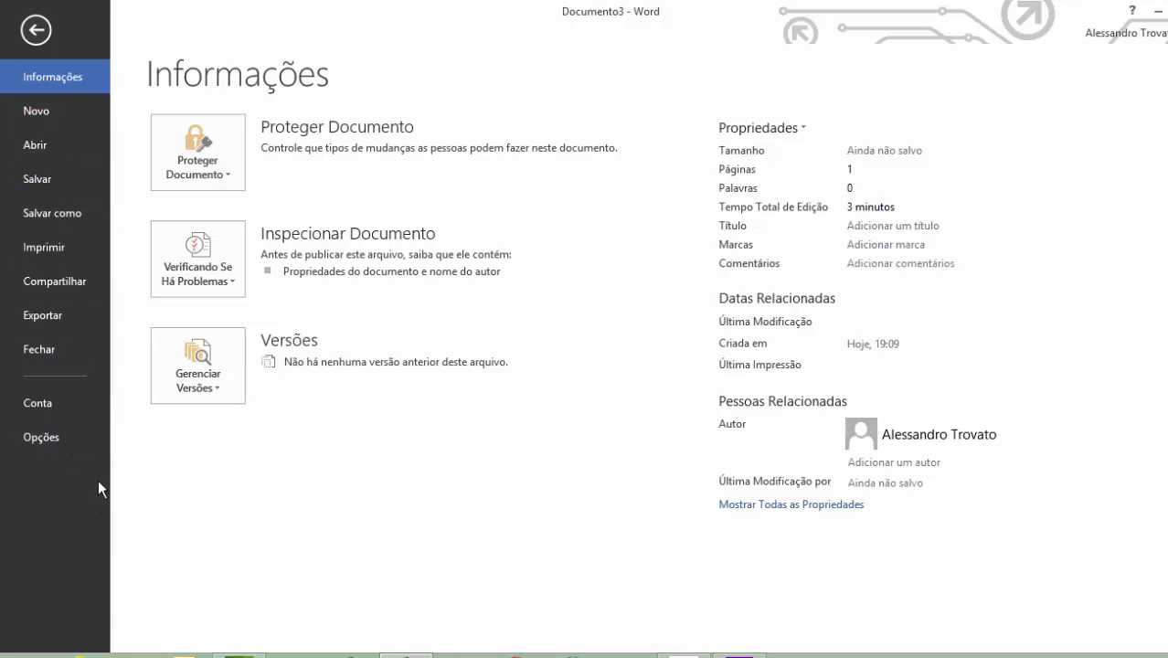
{"action": "left_click", "coordinate": [37, 31]}
{"action": "left_click", "coordinate": [540, 208]}
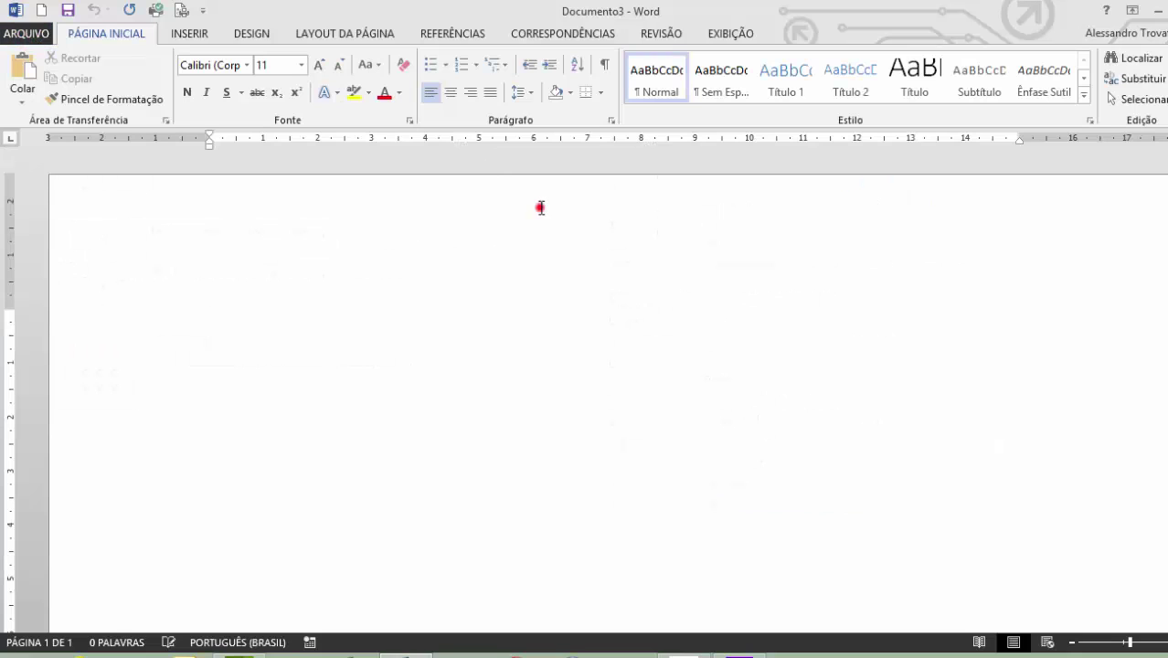
{"action": "left_click", "coordinate": [204, 276]}
{"action": "left_click", "coordinate": [760, 306]}
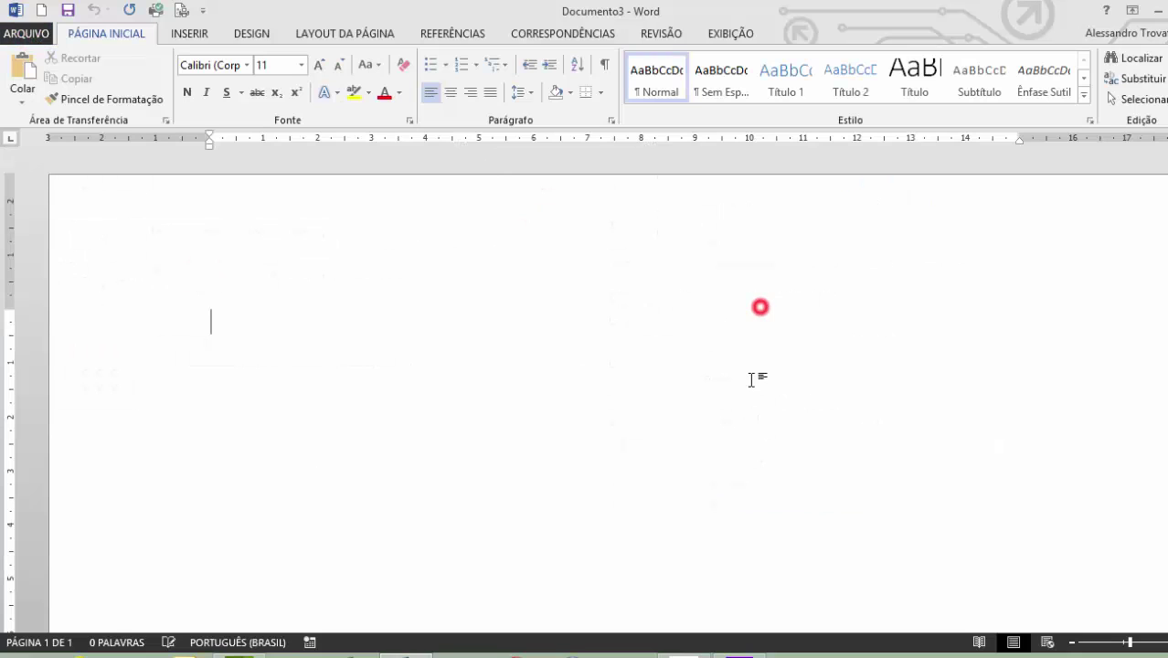